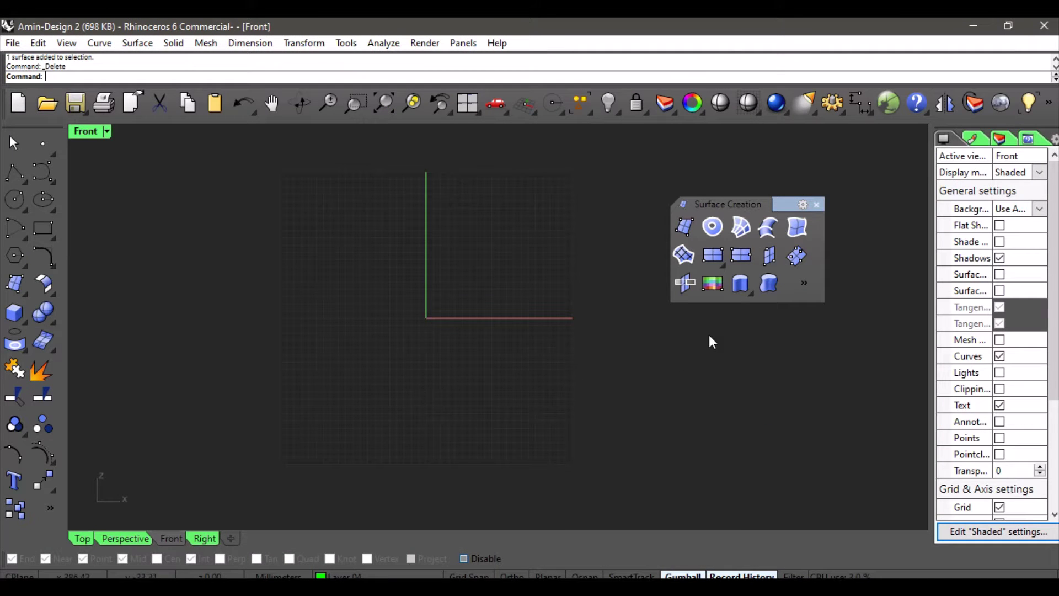
Step: Place MicrosoftTeams-image (2) from the Desktop folder as a picture across the origin in the Front view
left_click(715, 288)
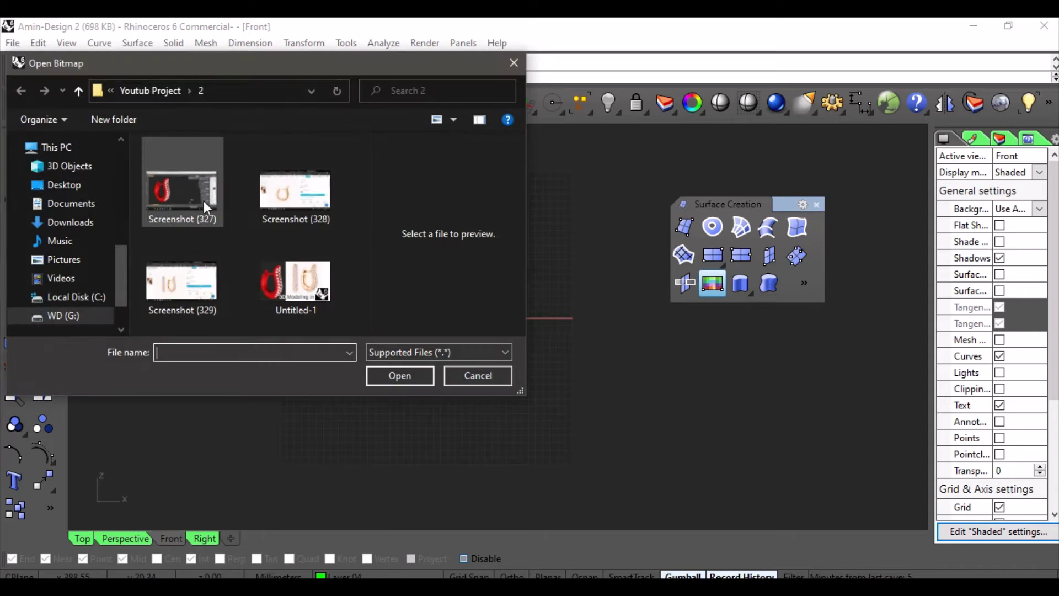
scroll(85, 298, "up", 2)
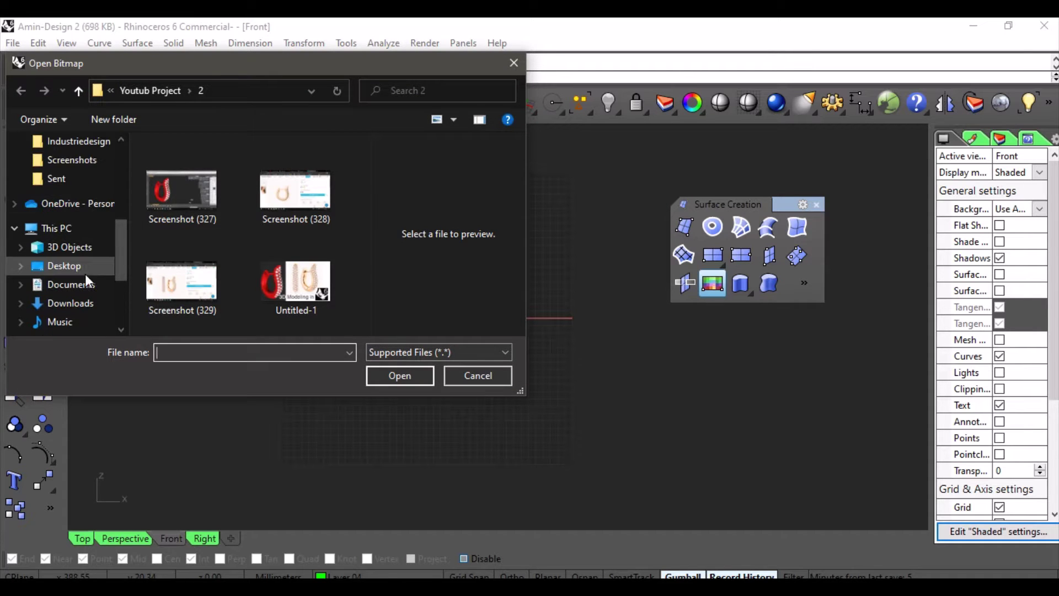
left_click(85, 265)
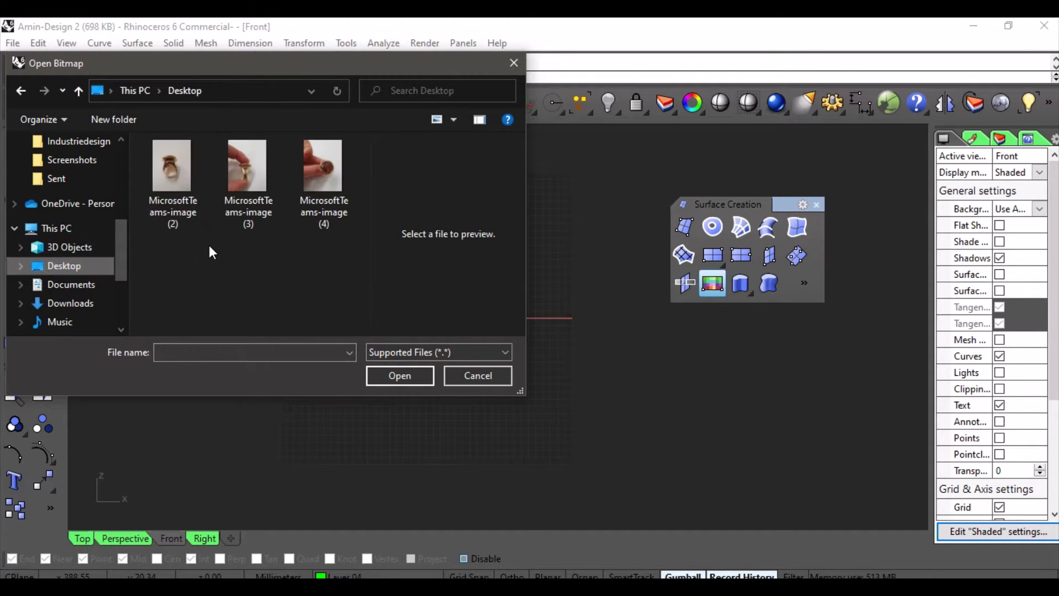
left_click(168, 167)
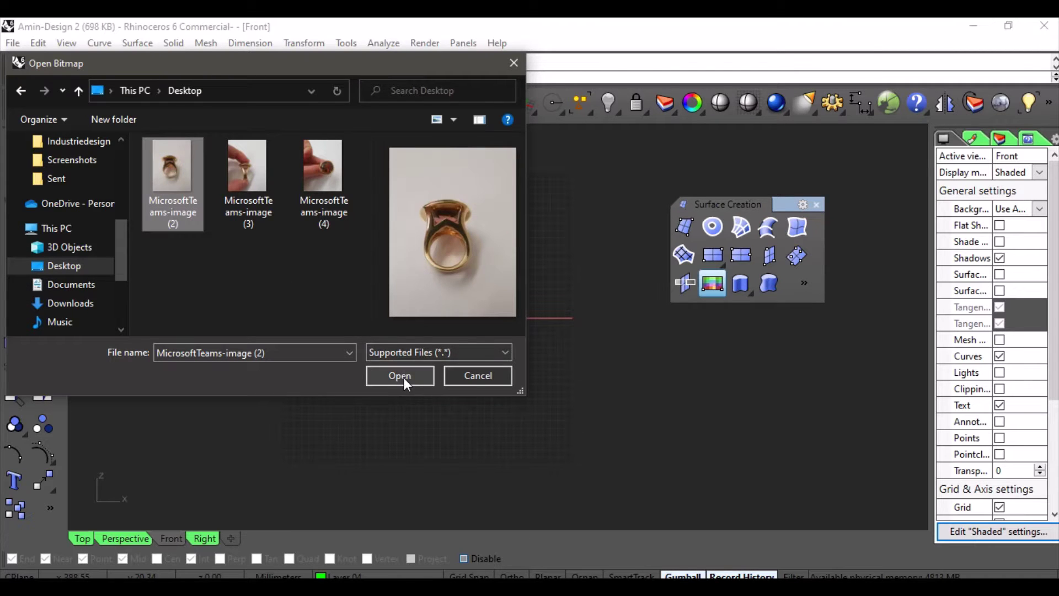
left_click(349, 352)
left_click(350, 353)
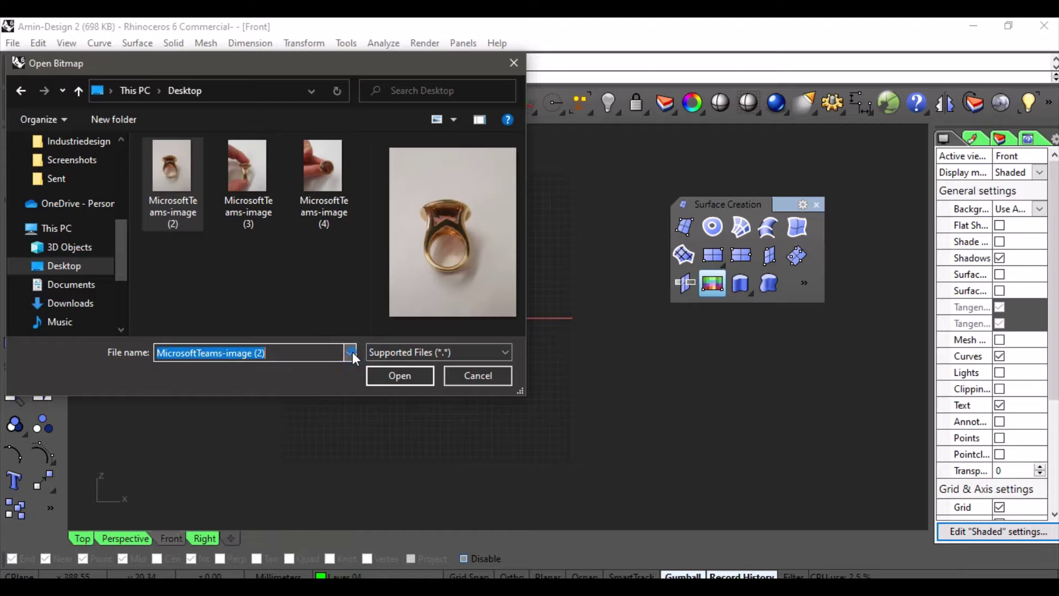
left_click(457, 349)
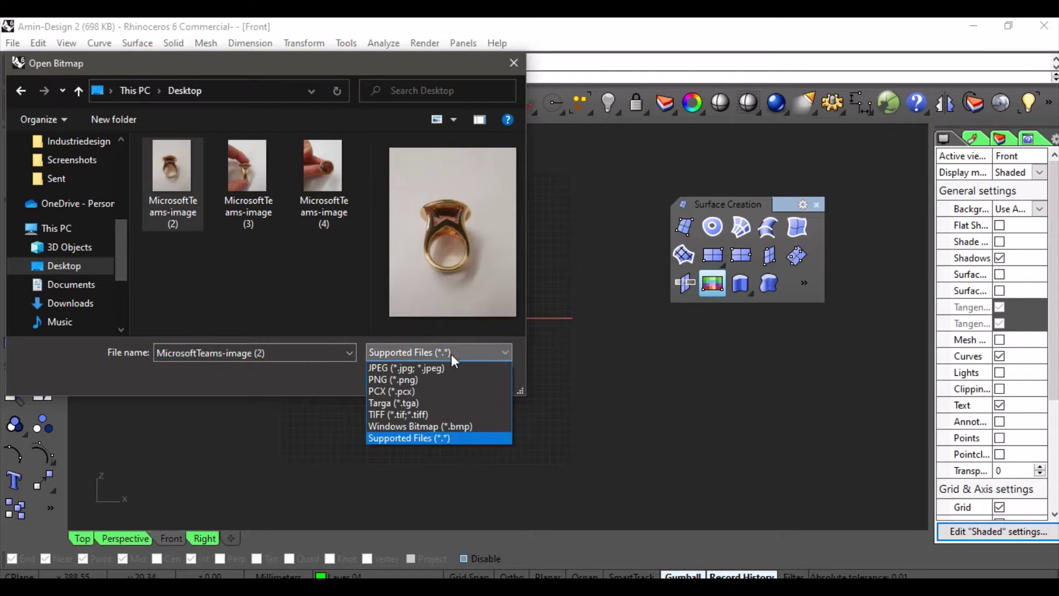
left_click(405, 353)
left_click(395, 375)
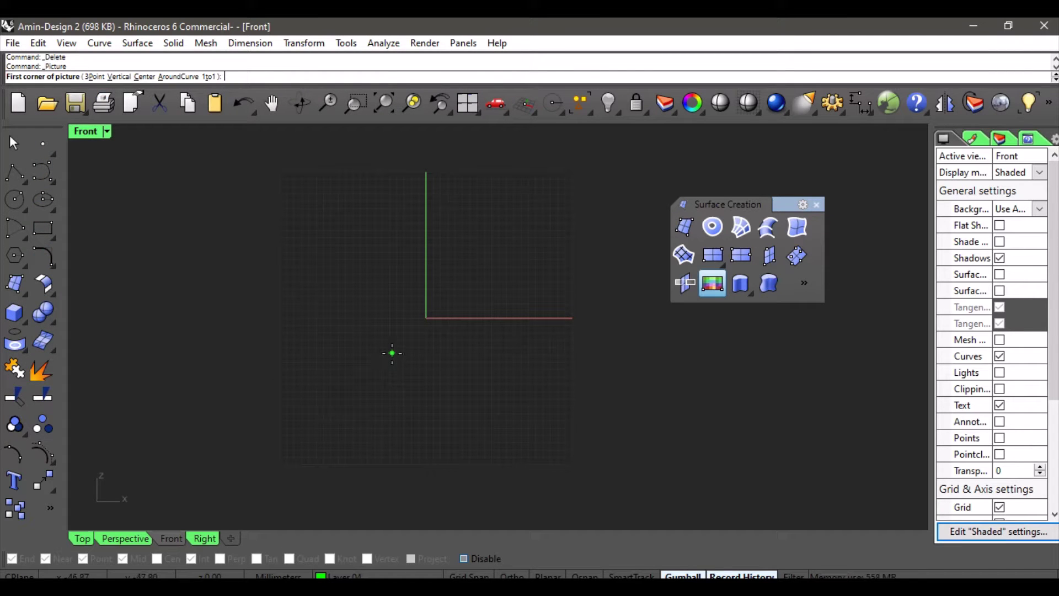
left_click(323, 366)
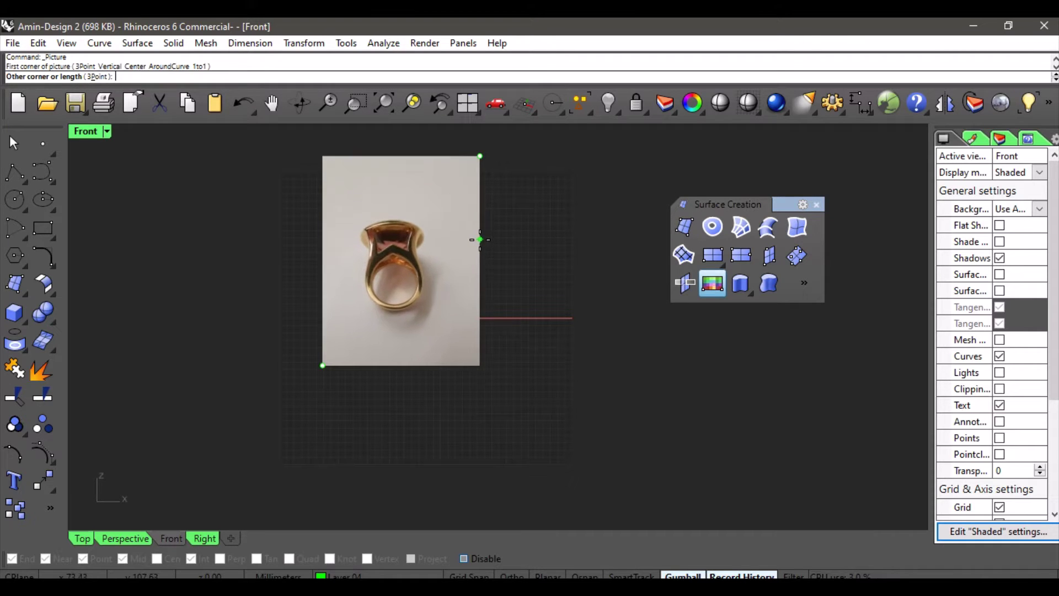
left_click(475, 242)
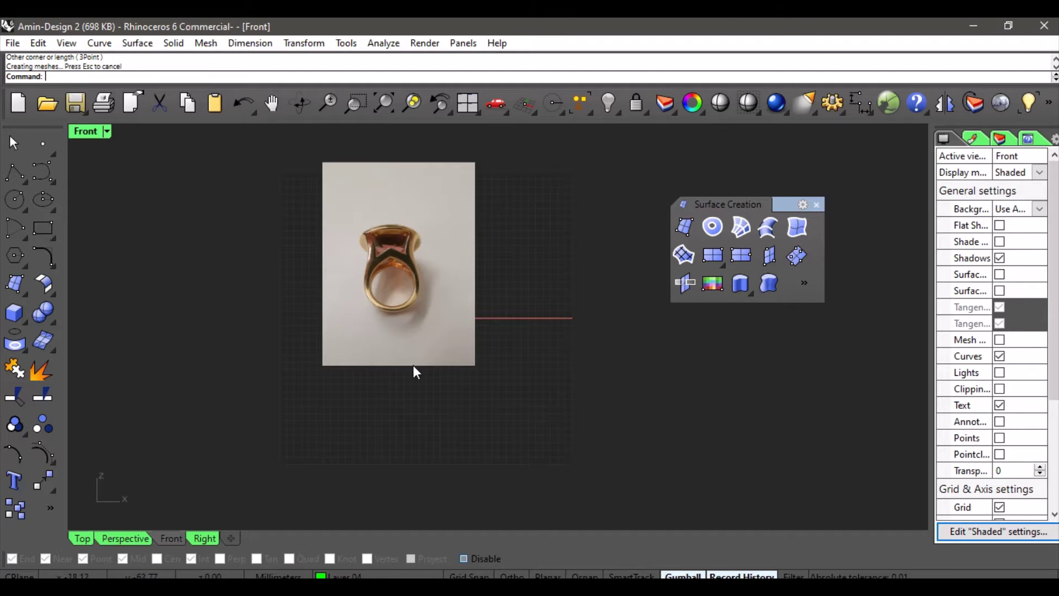
Step: Move the front-view ring picture backward along the positive Y axis in the Perspective view and deselect it
left_click(121, 538)
right_click_drag(365, 340, 439, 292)
left_click(429, 264)
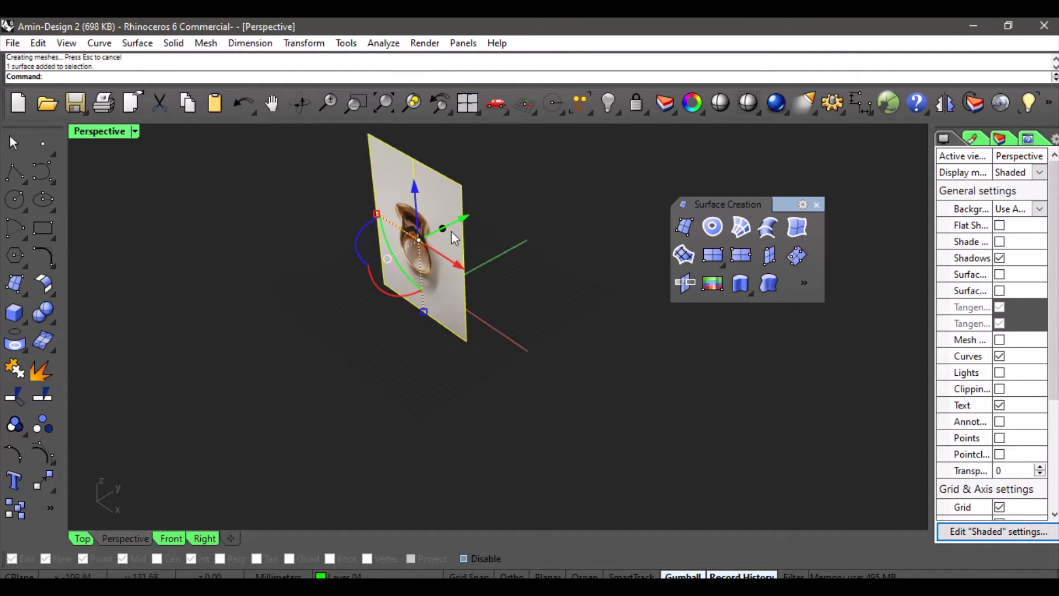
left_click_drag(462, 217, 520, 190)
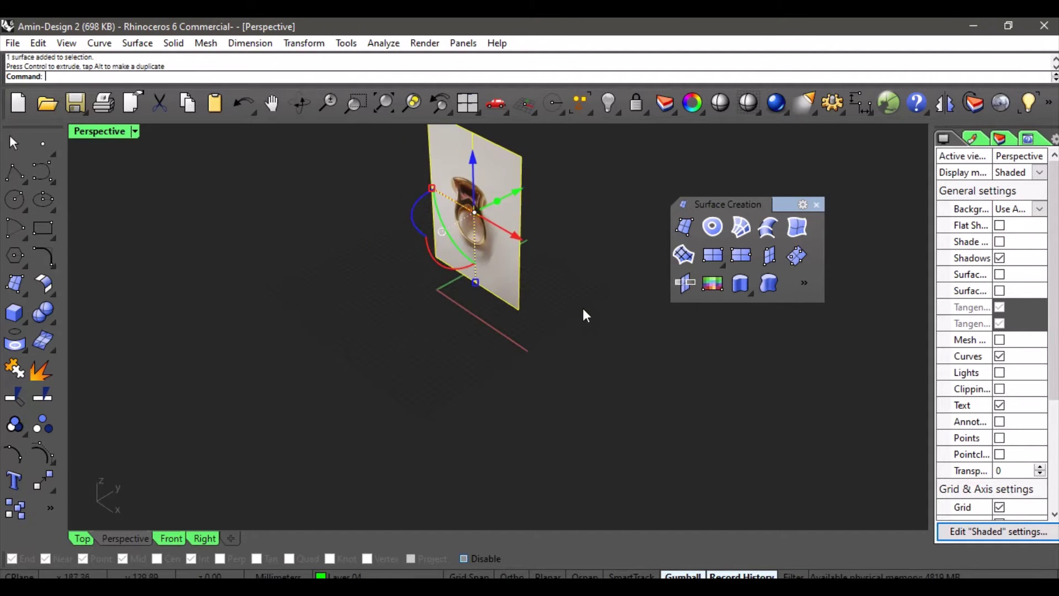
left_click(583, 308)
left_click(208, 451)
left_click(176, 496)
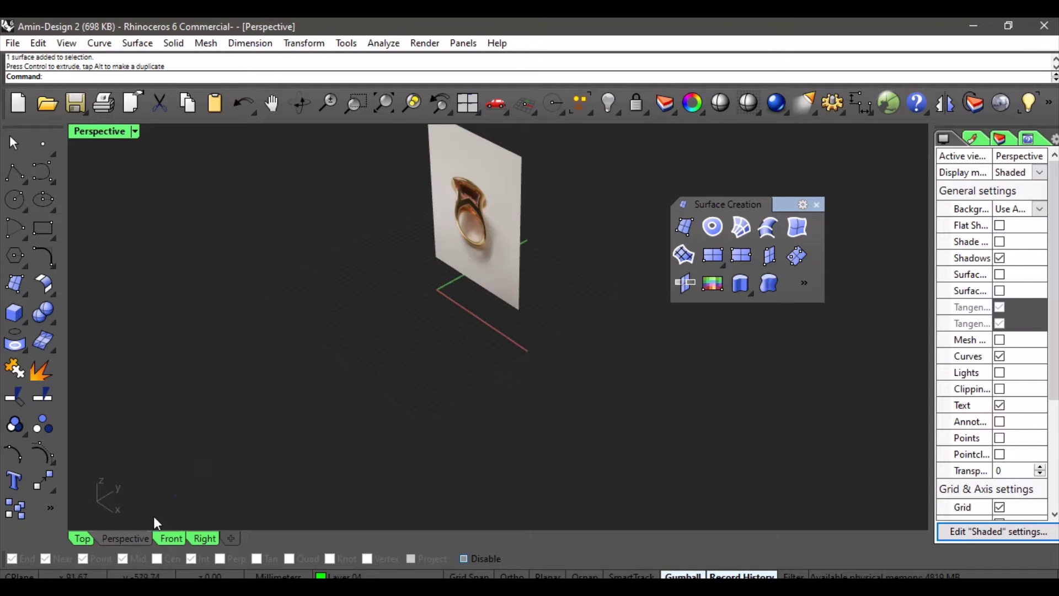
Step: Place MicrosoftTeams-image (3) from the Desktop folder as a picture near the origin in the Right view
left_click(204, 539)
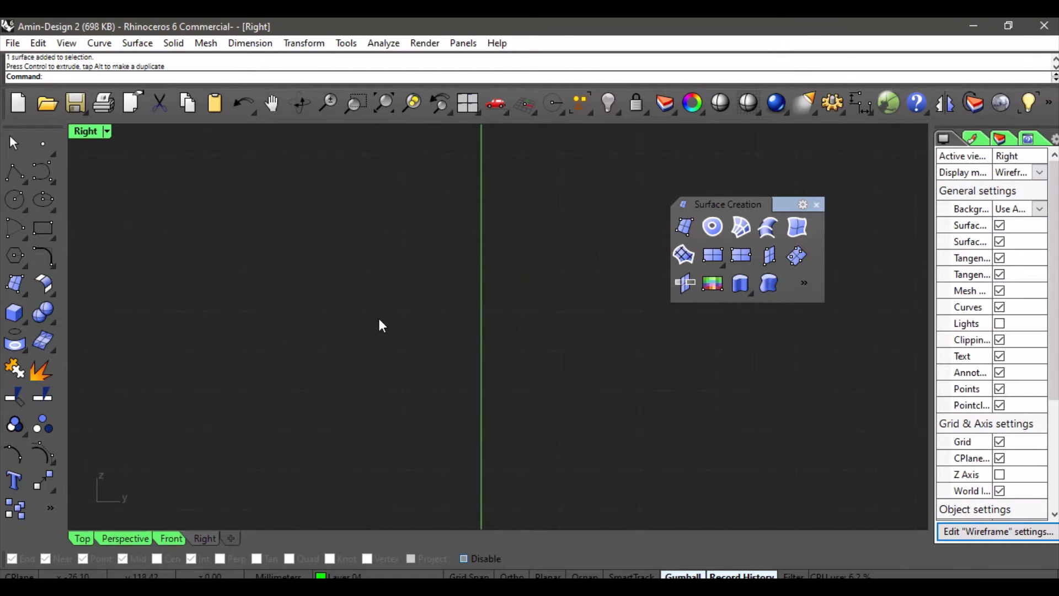
scroll(394, 312, "down", 3)
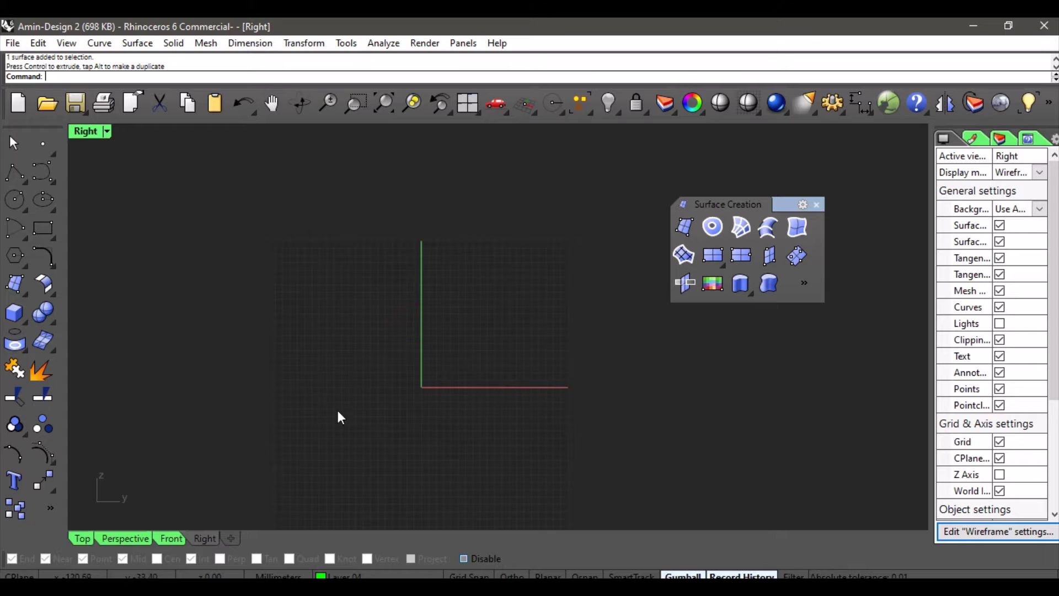
left_click(712, 284)
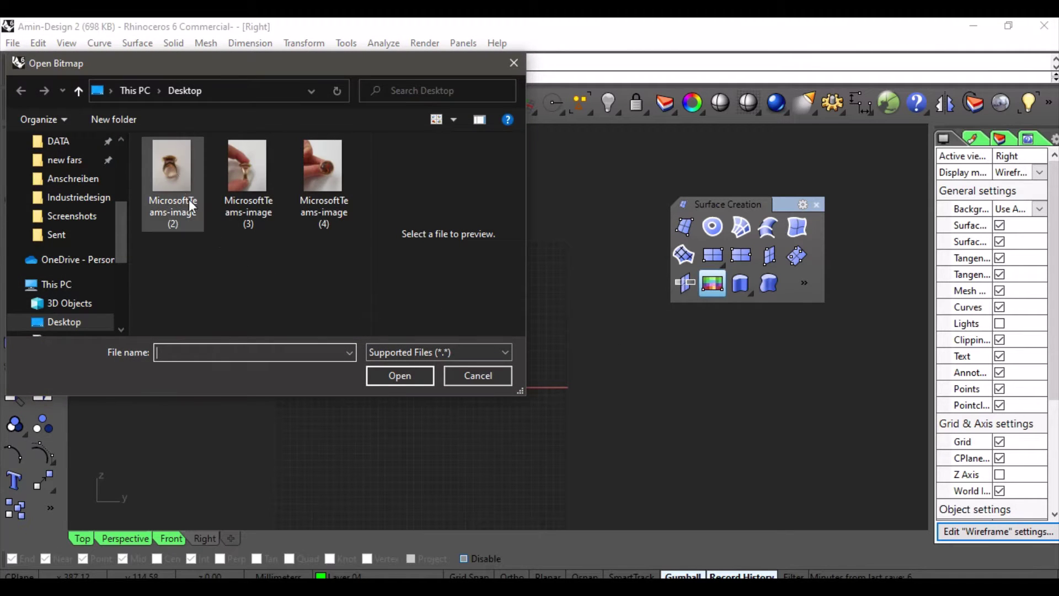
left_click(237, 164)
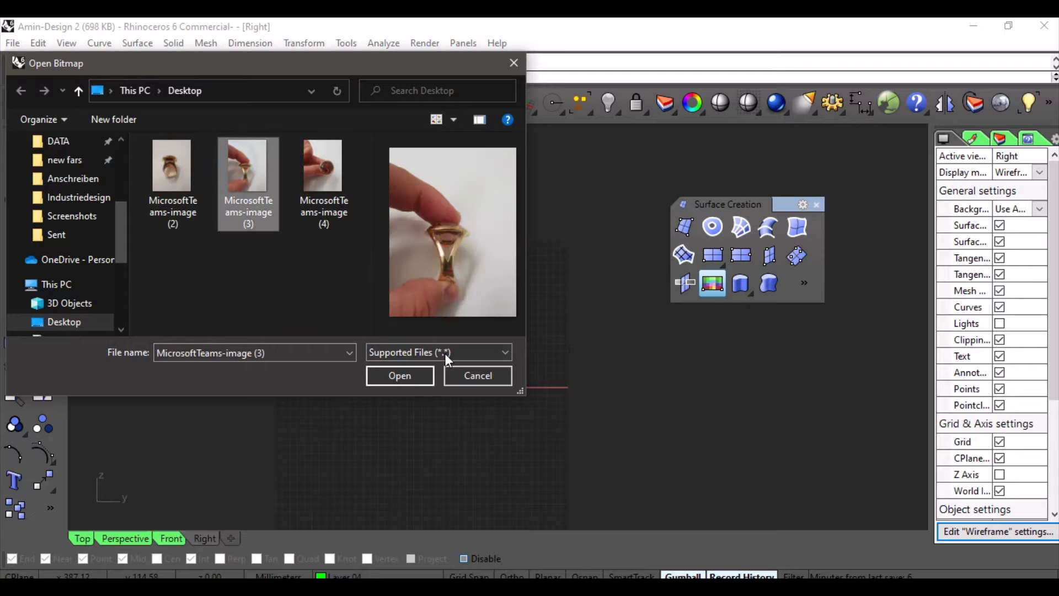
left_click(414, 374)
left_click(334, 390)
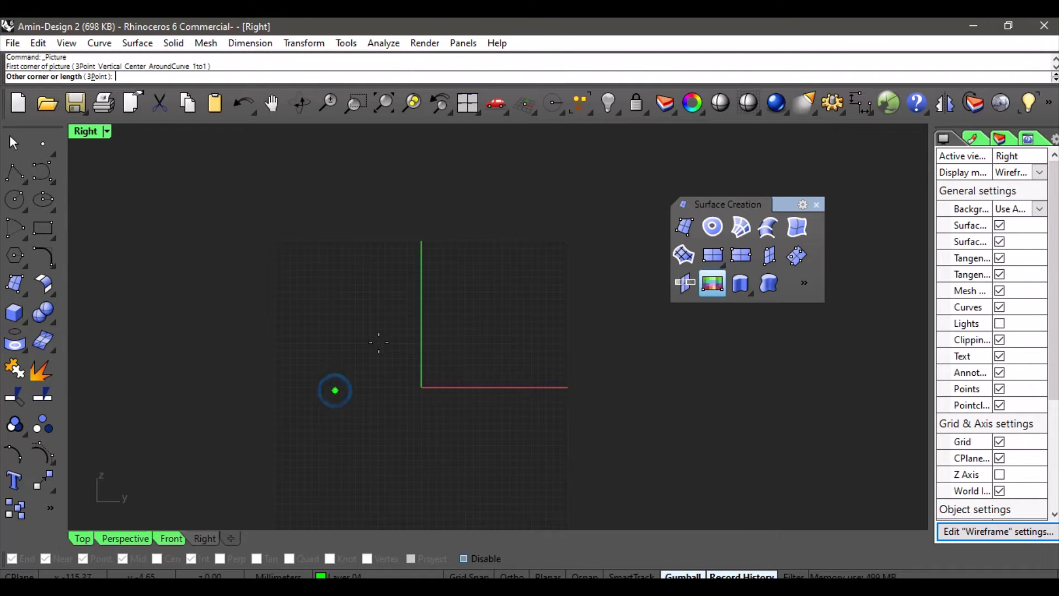
left_click(443, 260)
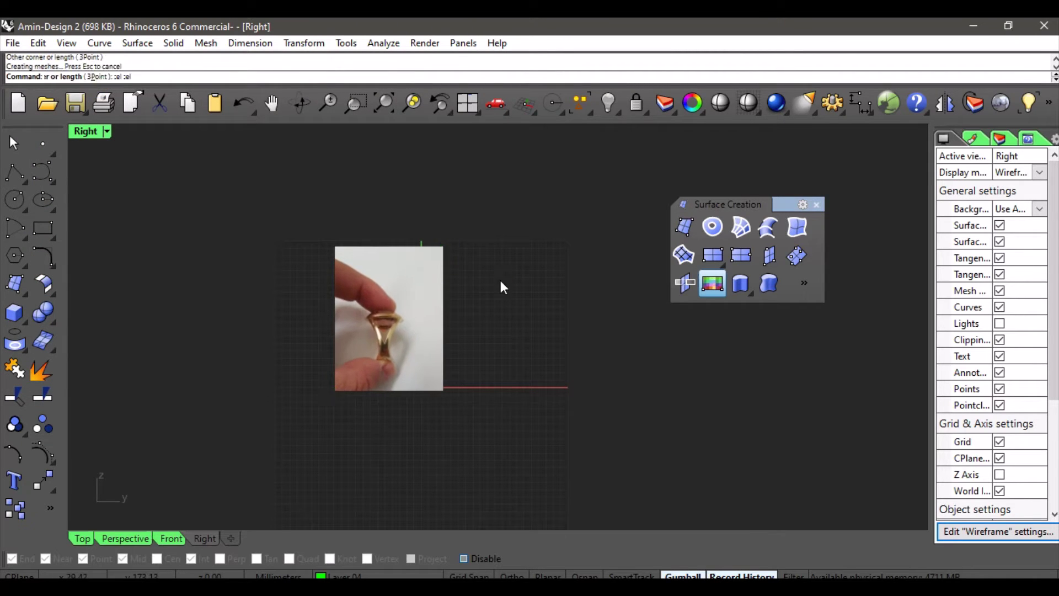
left_click(502, 293)
Step: Shift the side-view picture along the negative X axis and enlarge it to roughly match the front picture's height in the Perspective view
left_click(136, 533)
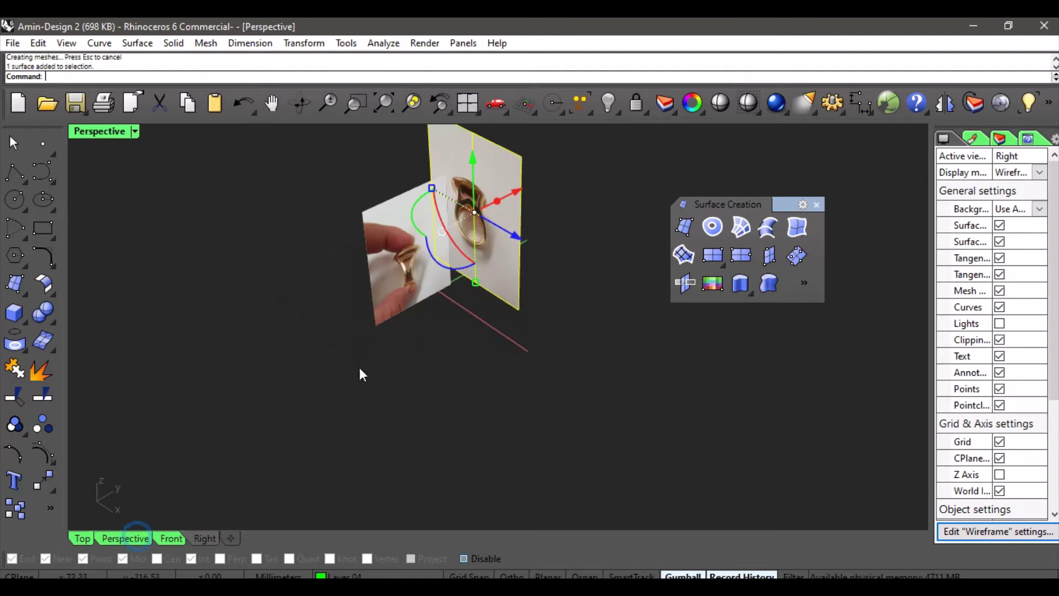
scroll(359, 368, "down", 3)
right_click_drag(394, 361, 421, 371)
left_click(422, 371)
scroll(408, 303, "up", 3)
left_click(407, 303)
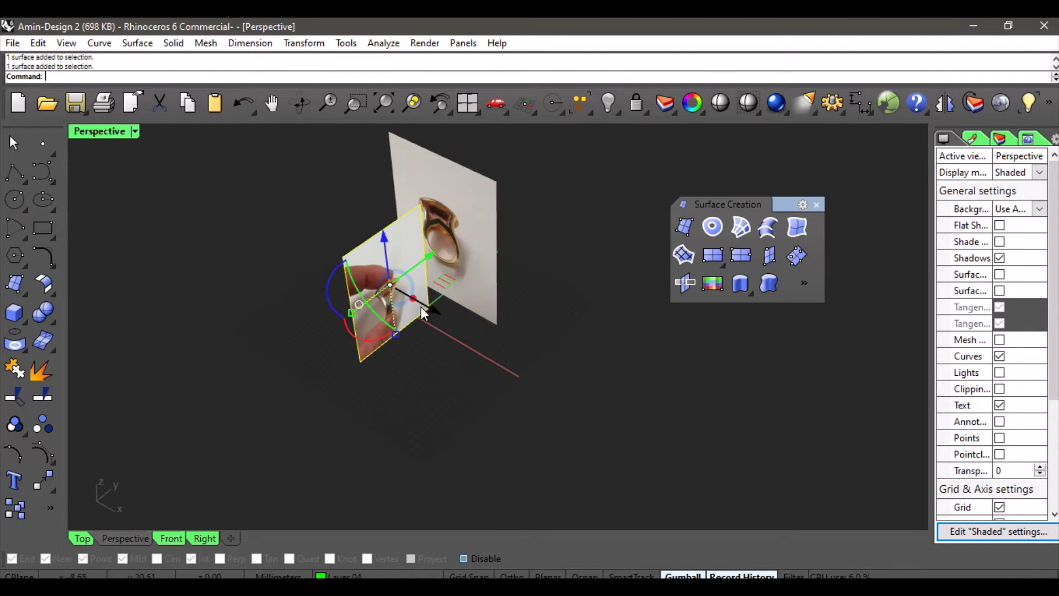
left_click_drag(429, 308, 340, 314)
left_click_drag(321, 218, 319, 203)
left_click(425, 333)
right_click_drag(404, 265, 398, 377)
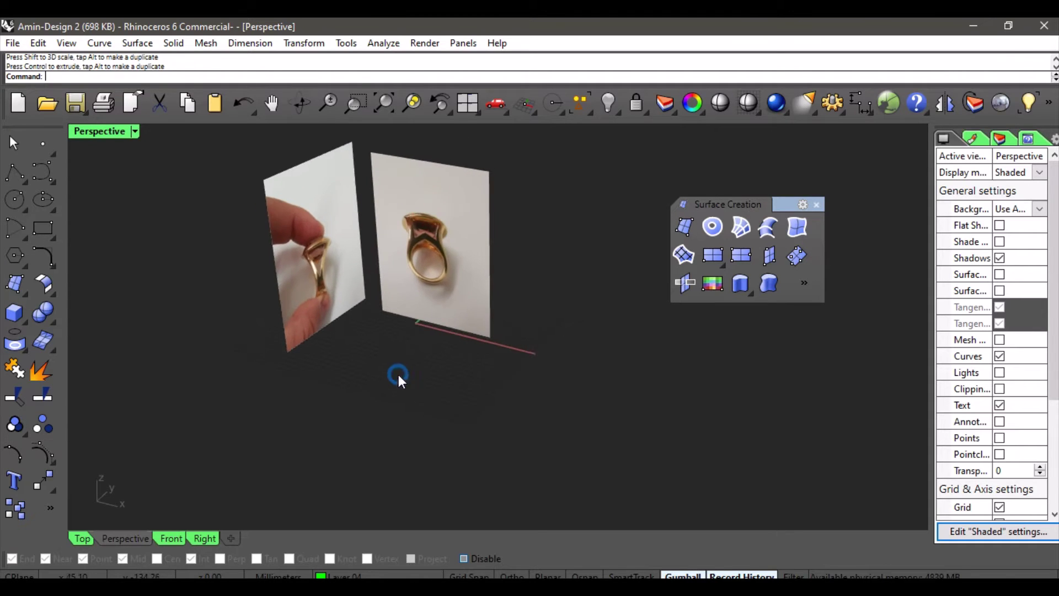
Step: Place MicrosoftTeams-image (4) from the Desktop folder as a picture across the origin in the Top view
left_click(82, 539)
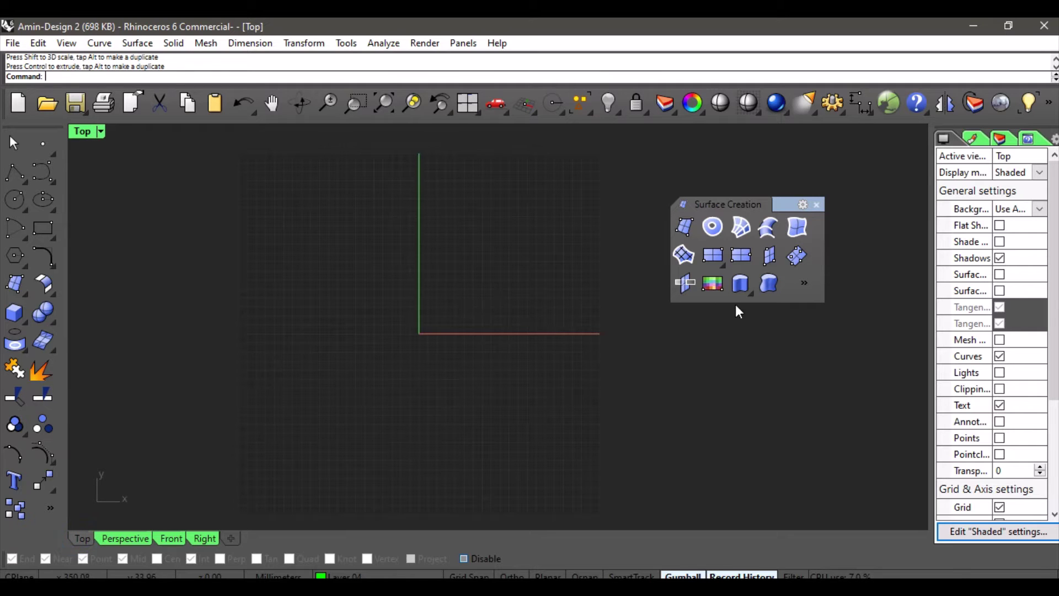
left_click(713, 285)
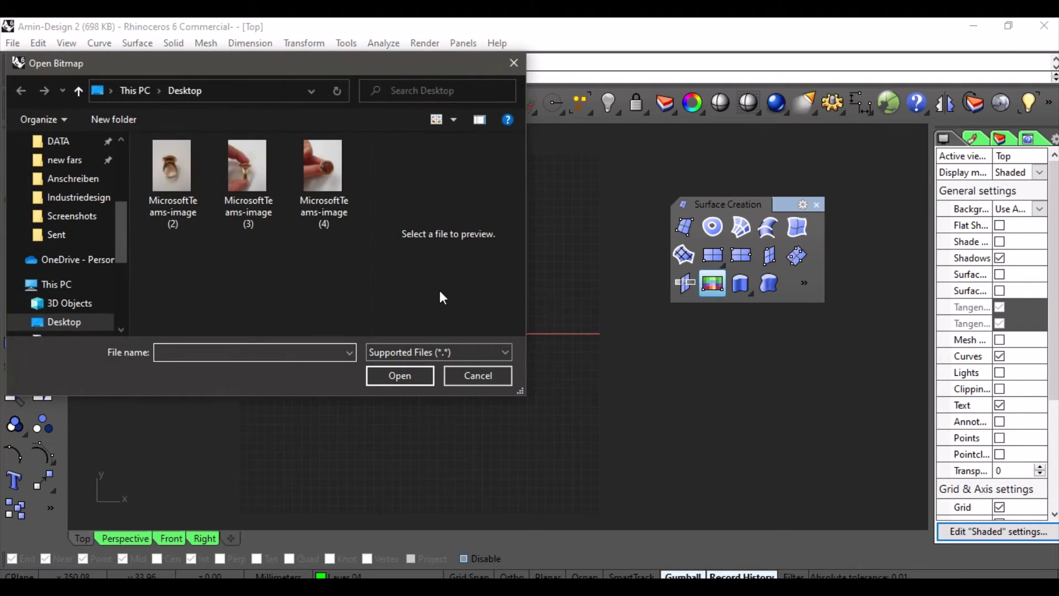
left_click(329, 170)
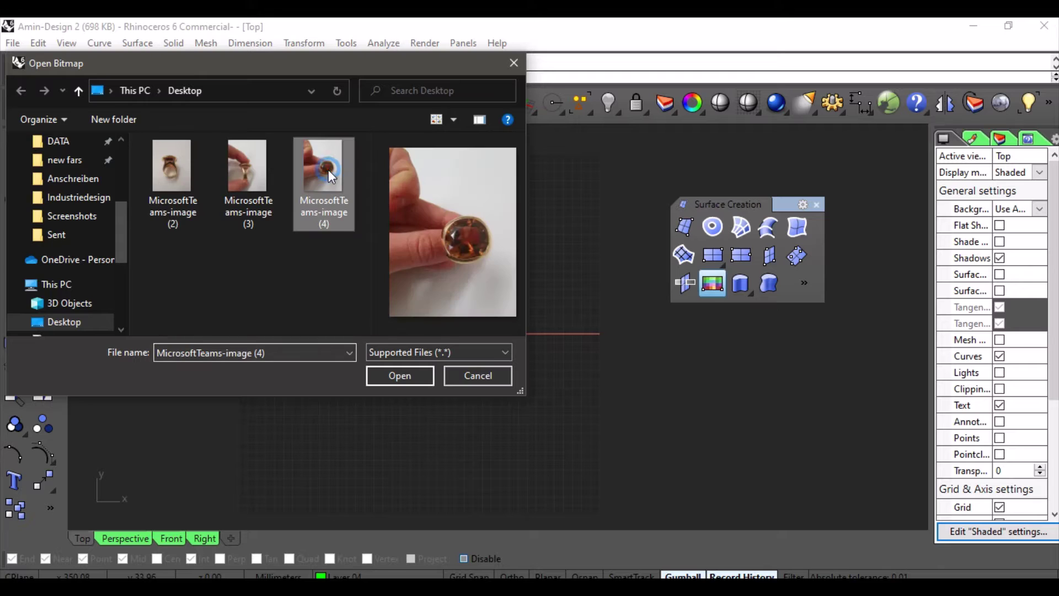
left_click(410, 375)
left_click(336, 374)
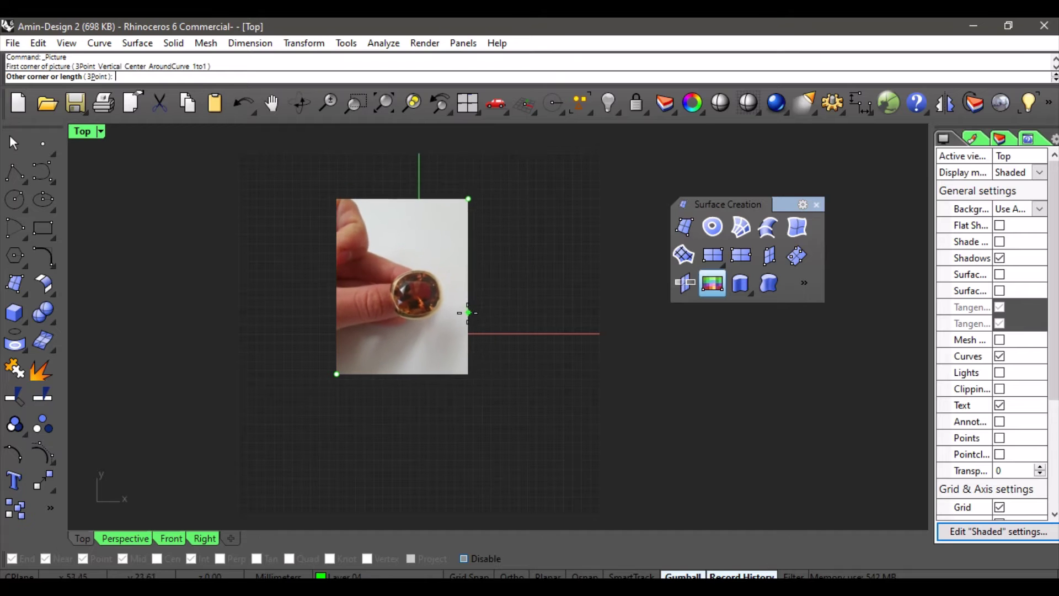
left_click(467, 304)
Step: Move the flat top-view picture forward, clear of the front picture, in the Perspective view
left_click(125, 538)
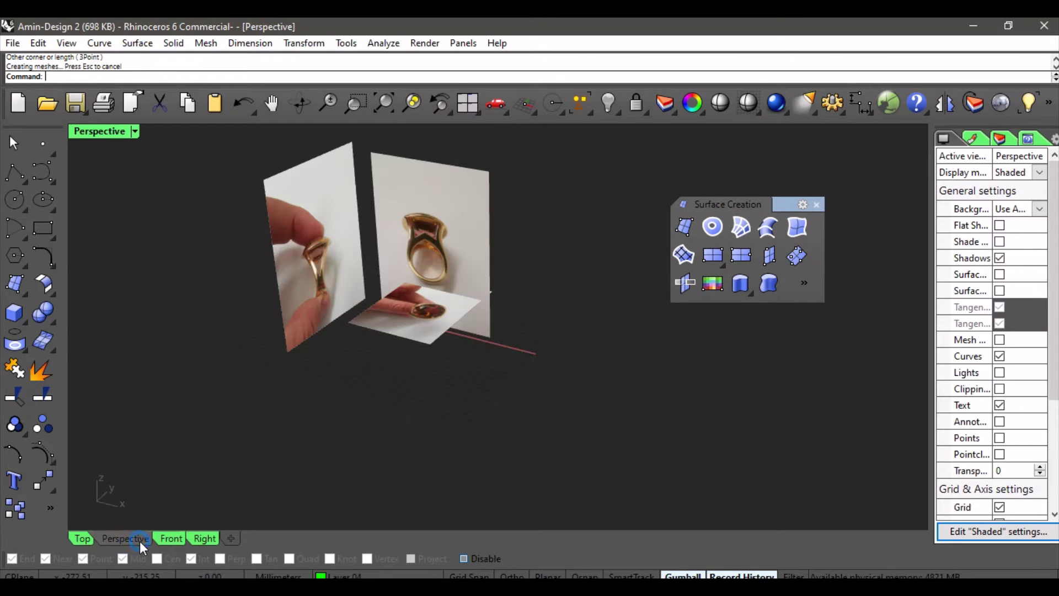
right_click_drag(391, 323, 416, 361, "shift")
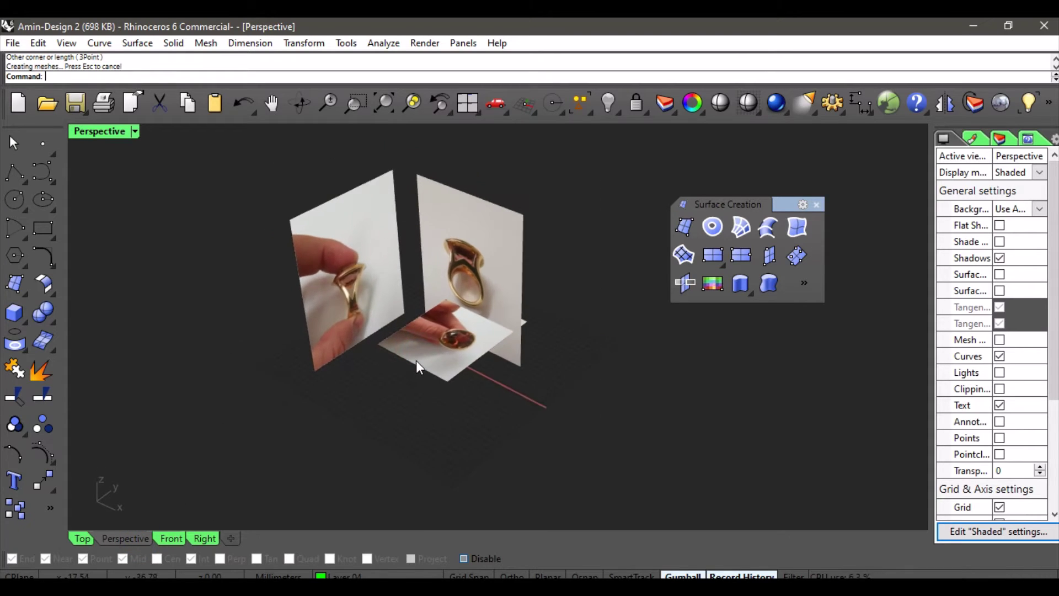
left_click(438, 349)
left_click_drag(487, 310, 525, 365)
right_click_drag(541, 320, 486, 327)
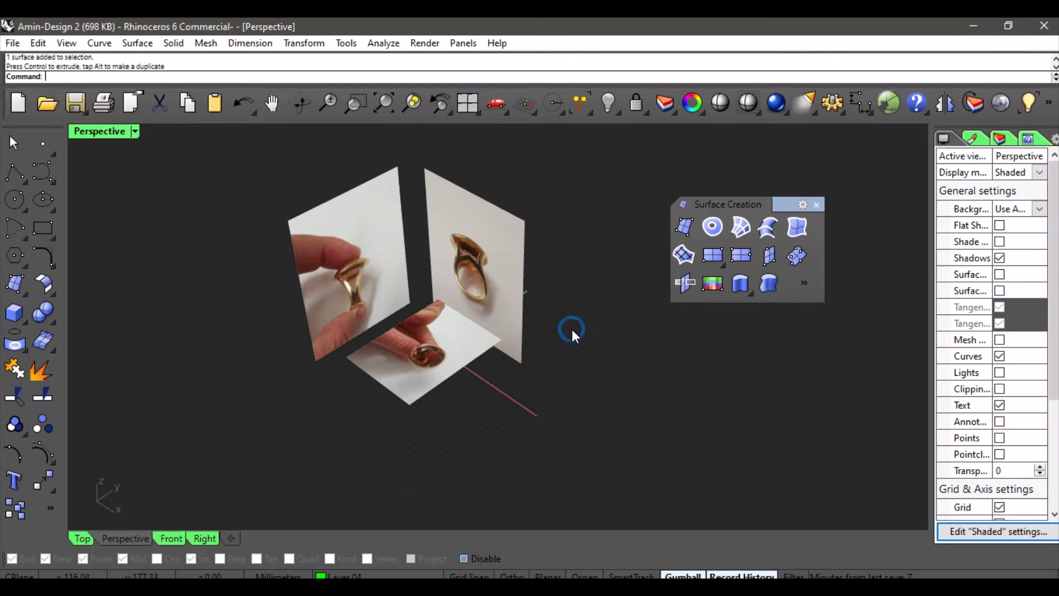
right_click_drag(572, 331, 552, 369)
Step: Delete all three ring reference pictures from the scene
left_click_drag(561, 230, 325, 385)
key("Delete")
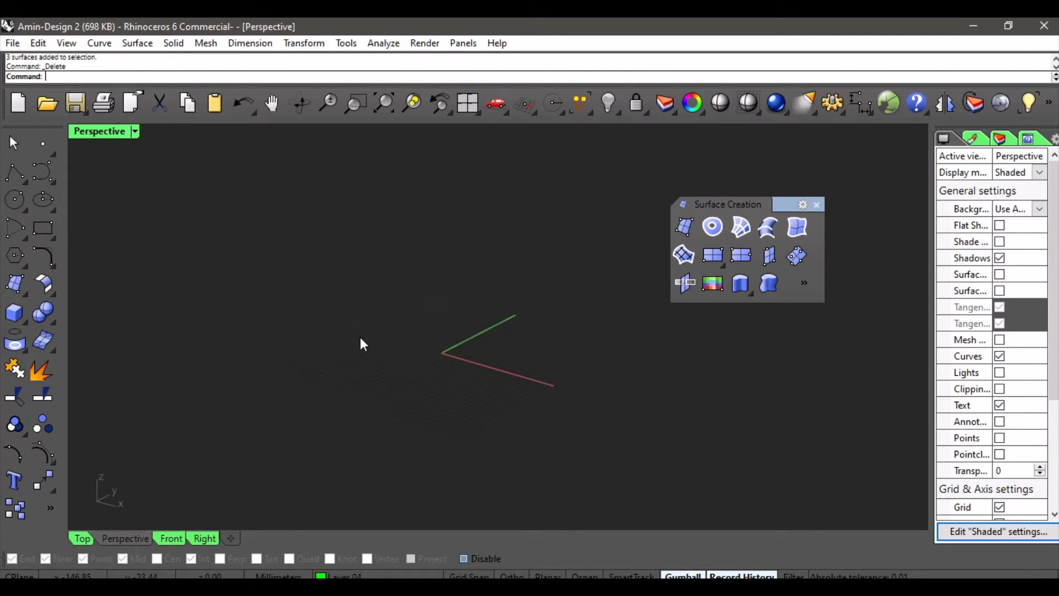
right_click_drag(360, 290, 399, 313)
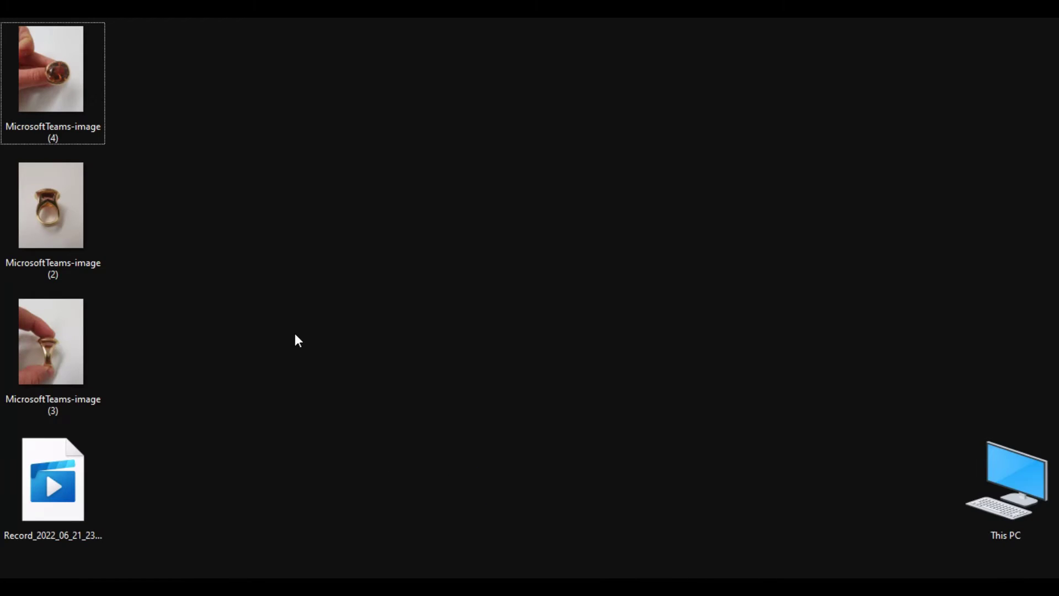
Step: Place MicrosoftTeams-image (2) from the Desktop as a picture spanning the vertical axis in the Front view
left_click(281, 586)
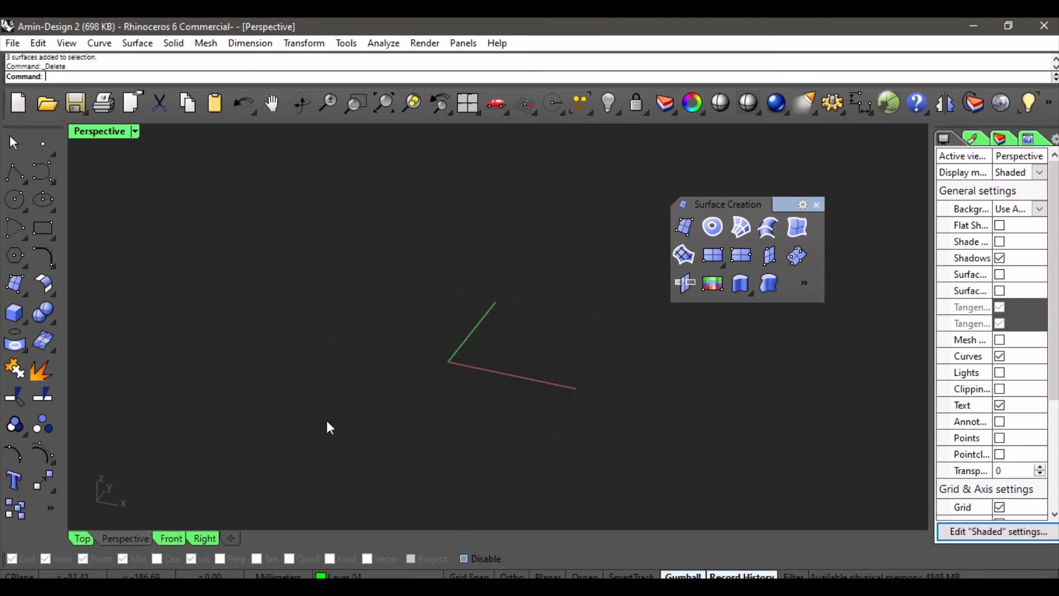
left_click(173, 538)
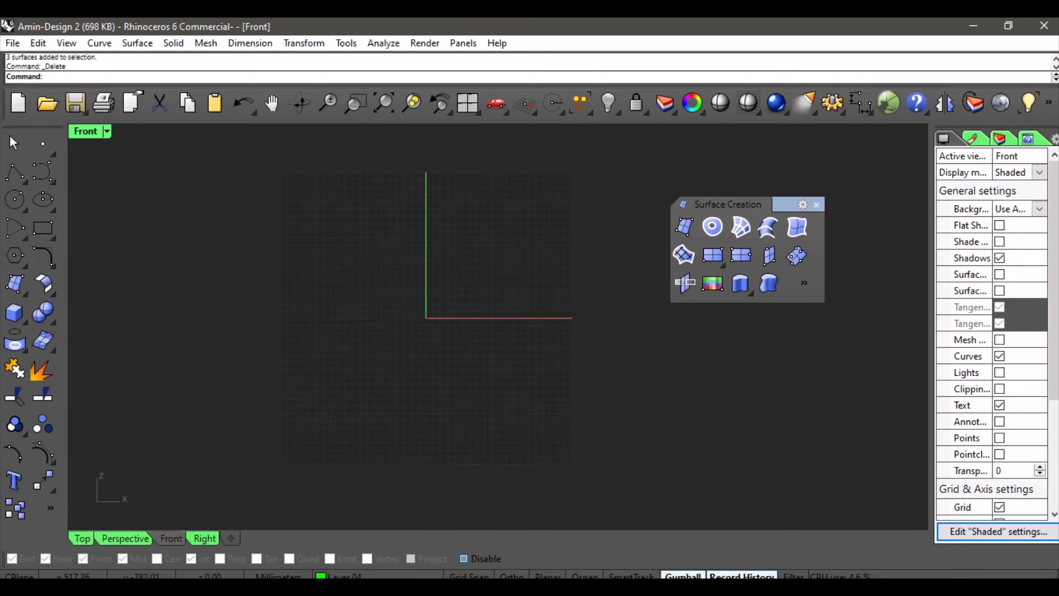
key("super+d")
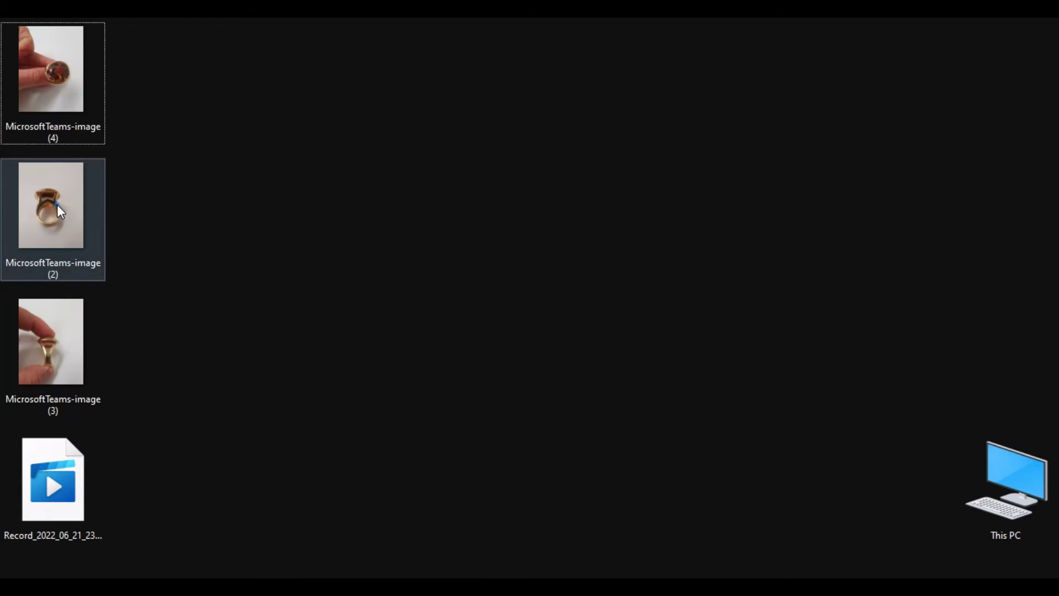
left_click_drag(58, 204, 438, 337)
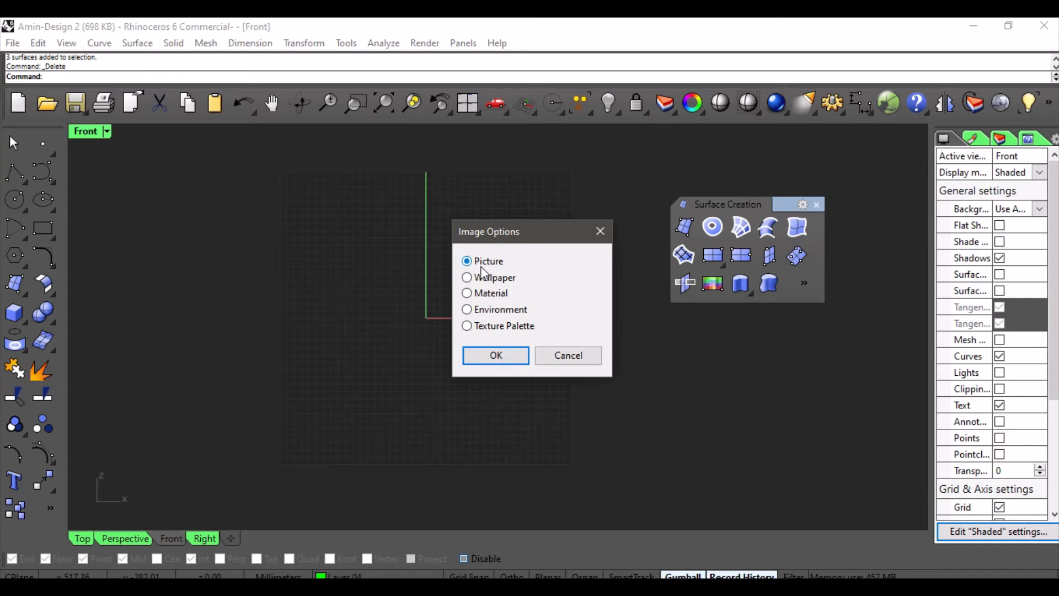
left_click(493, 358)
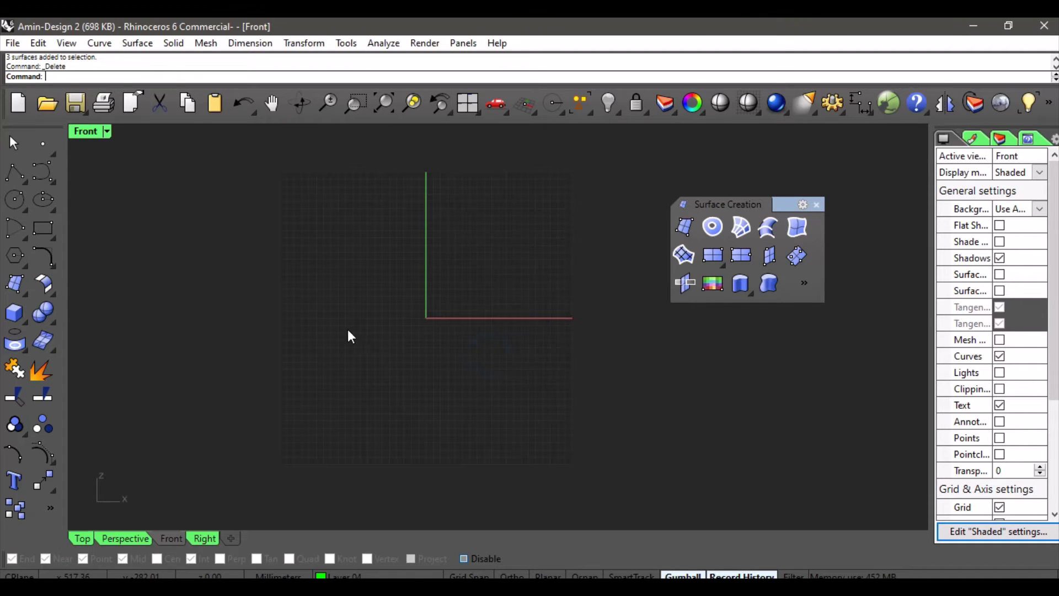
left_click(351, 328)
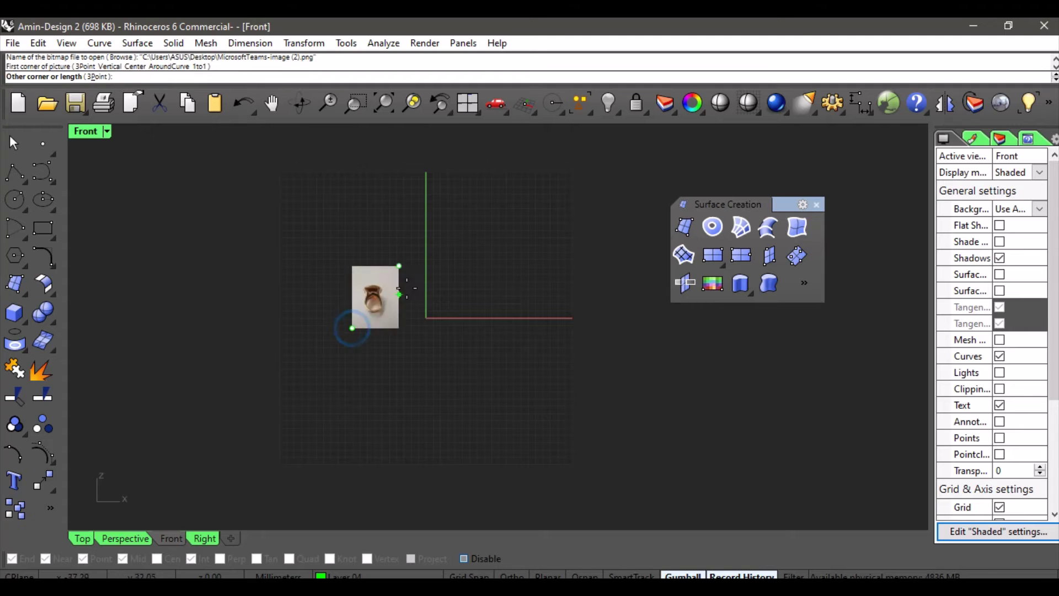
left_click(518, 230)
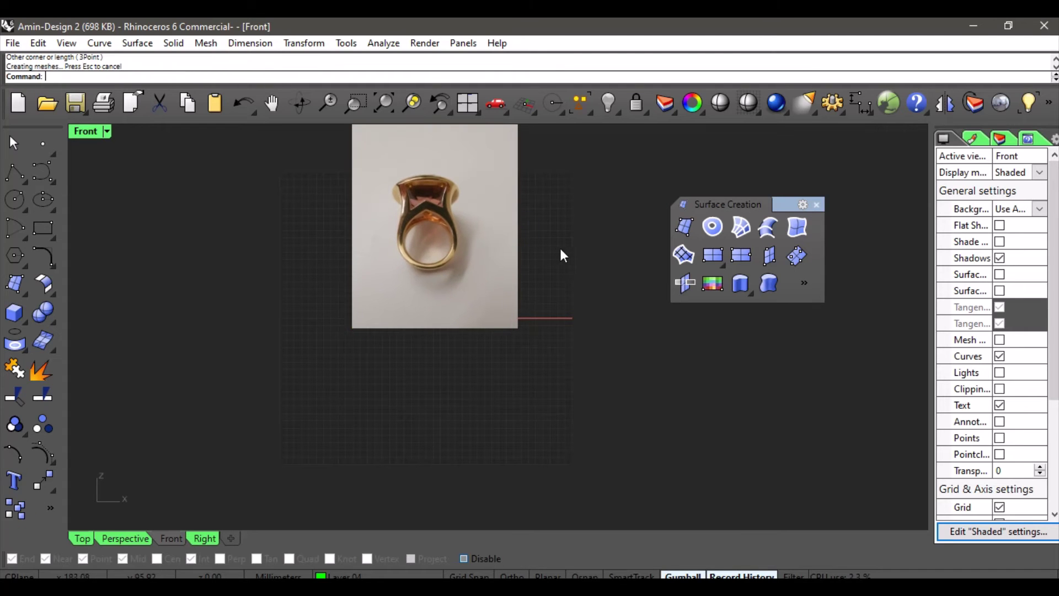
right_click_drag(565, 254, 531, 318)
left_click(138, 536)
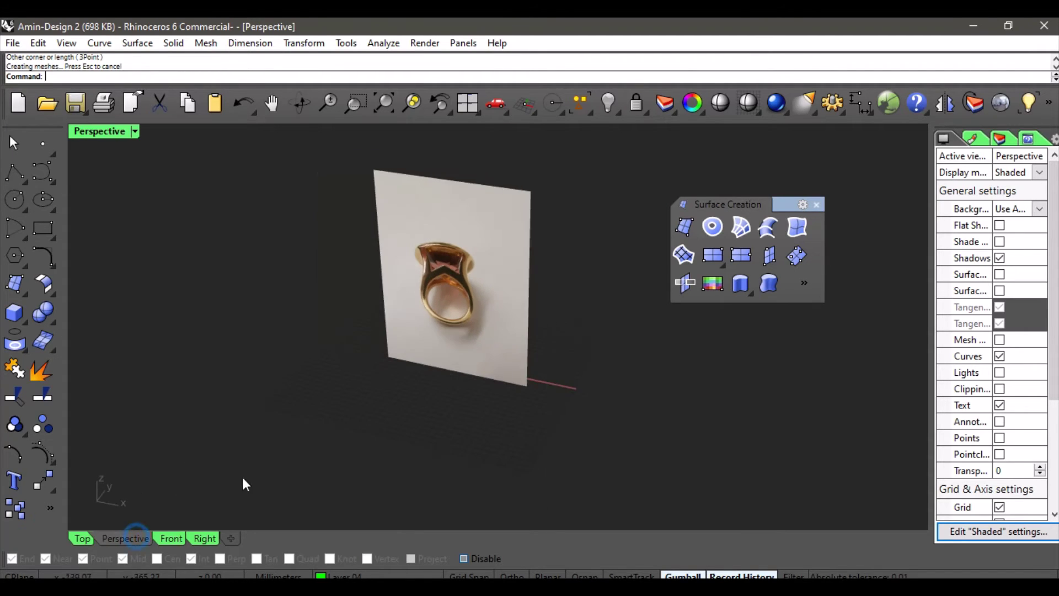
right_click_drag(461, 359, 422, 339)
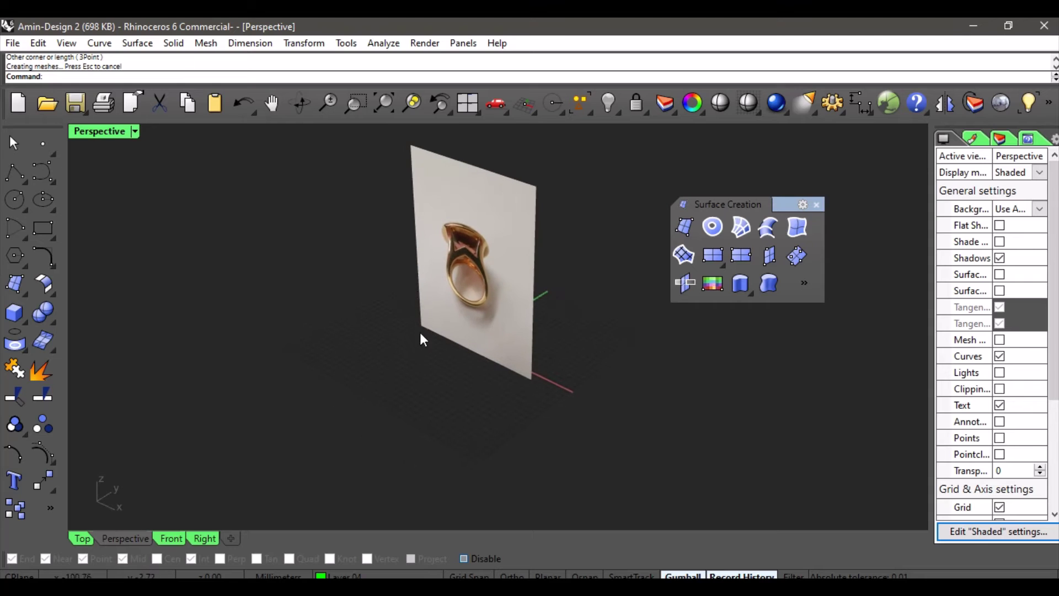
Step: Place MicrosoftTeams-image (3) from the Desktop as a picture across the origin in the Right view
left_click(175, 538)
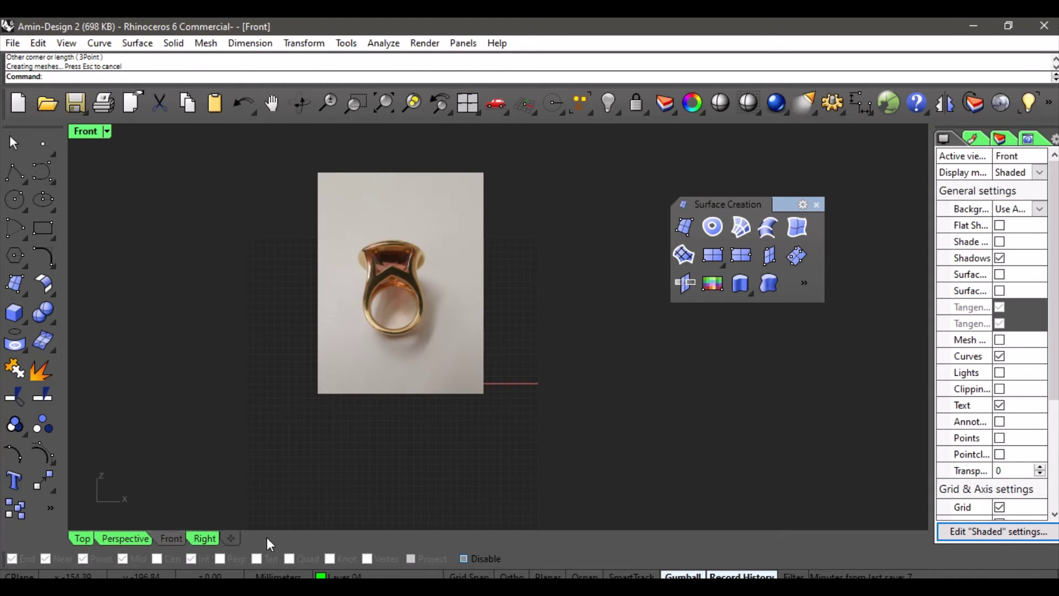
left_click(194, 540)
scroll(378, 395, "down", 2)
right_click_drag(378, 395, 420, 351)
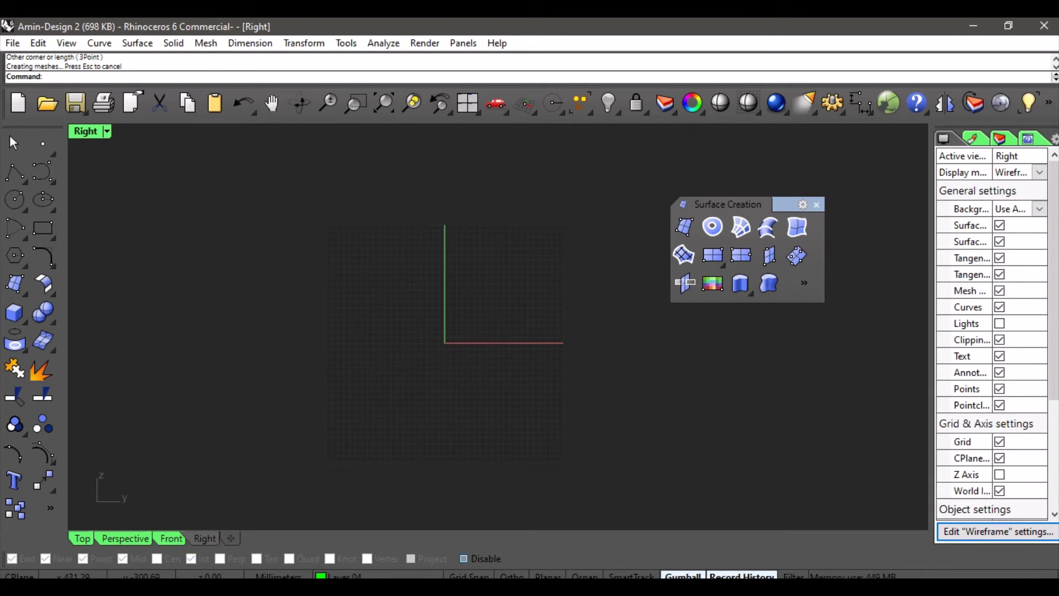
left_click(541, 586)
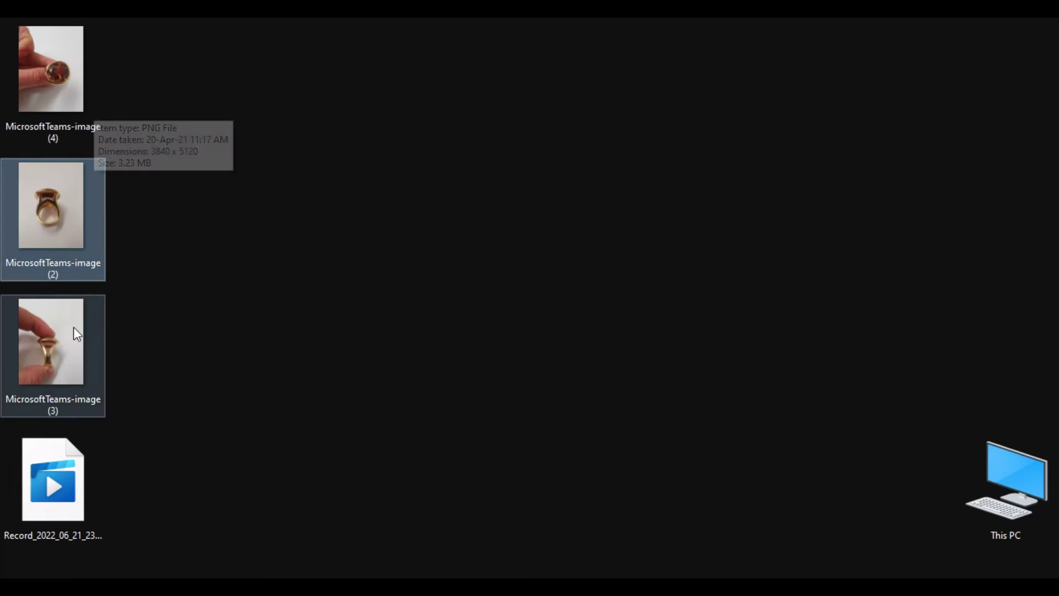
left_click_drag(74, 327, 397, 260)
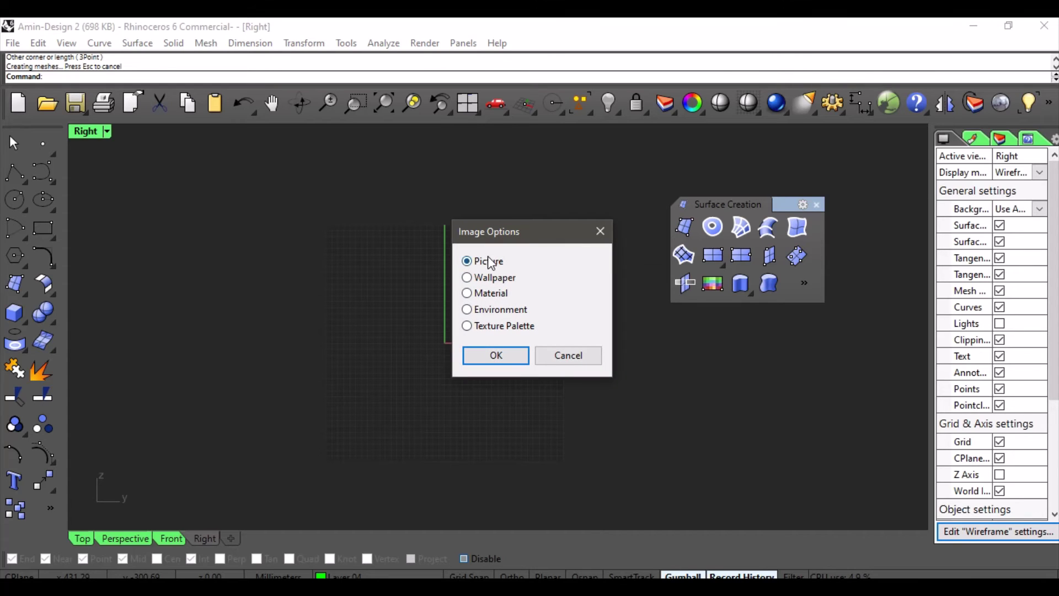
left_click(500, 355)
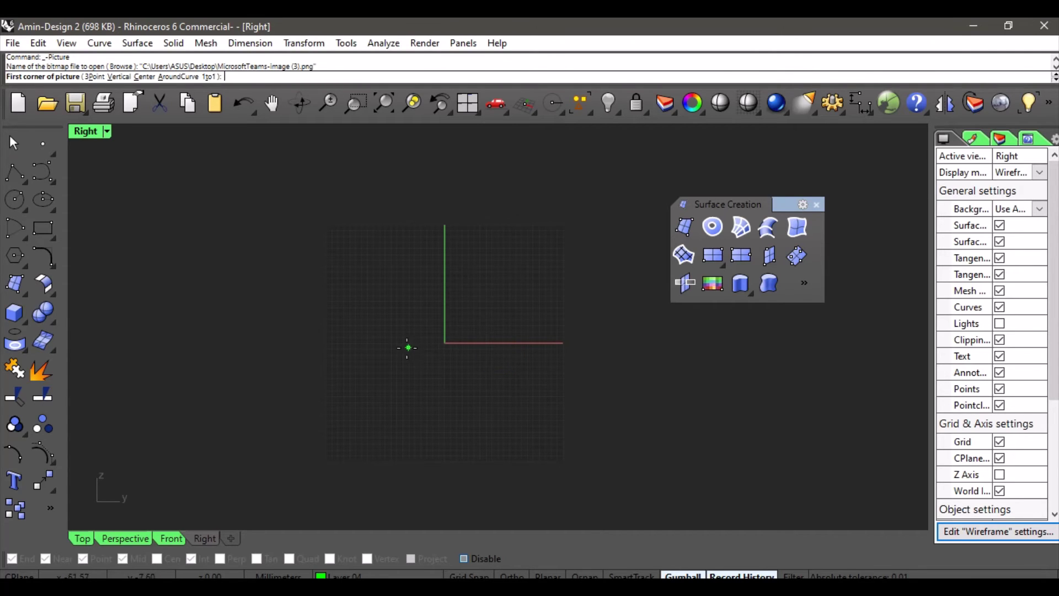
left_click(386, 359)
left_click(501, 206)
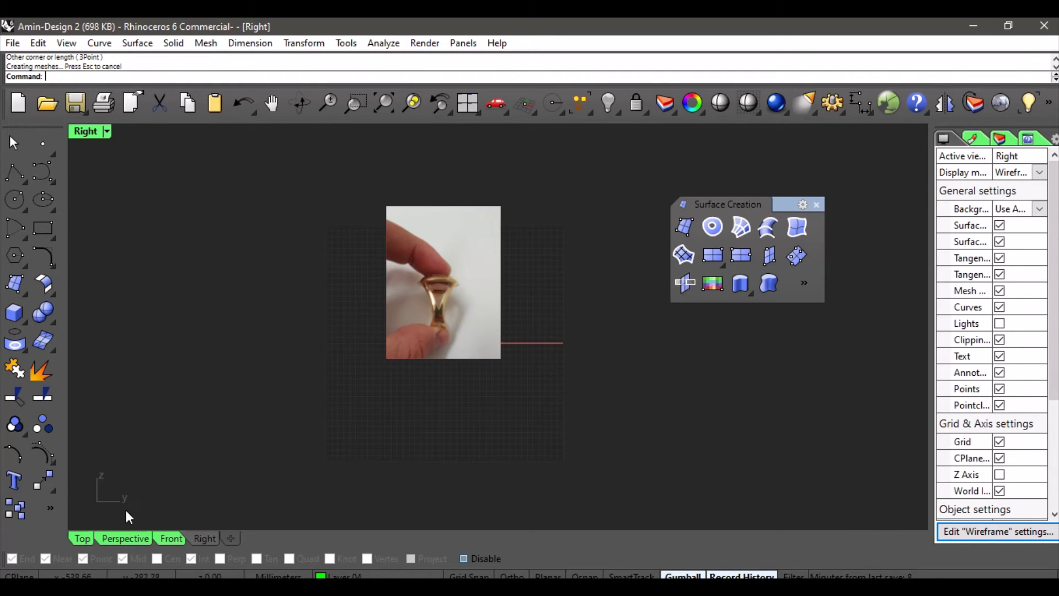
Step: In the Perspective view, shift the side picture along negative X and the front picture along positive Y, clear of the origin
left_click(126, 539)
mouse_move(355, 330)
right_mouse_down()
mouse_move(360, 350)
mouse_move(389, 377)
right_mouse_up()
left_click(442, 375)
left_click_drag(492, 353, 420, 320)
left_click(496, 349)
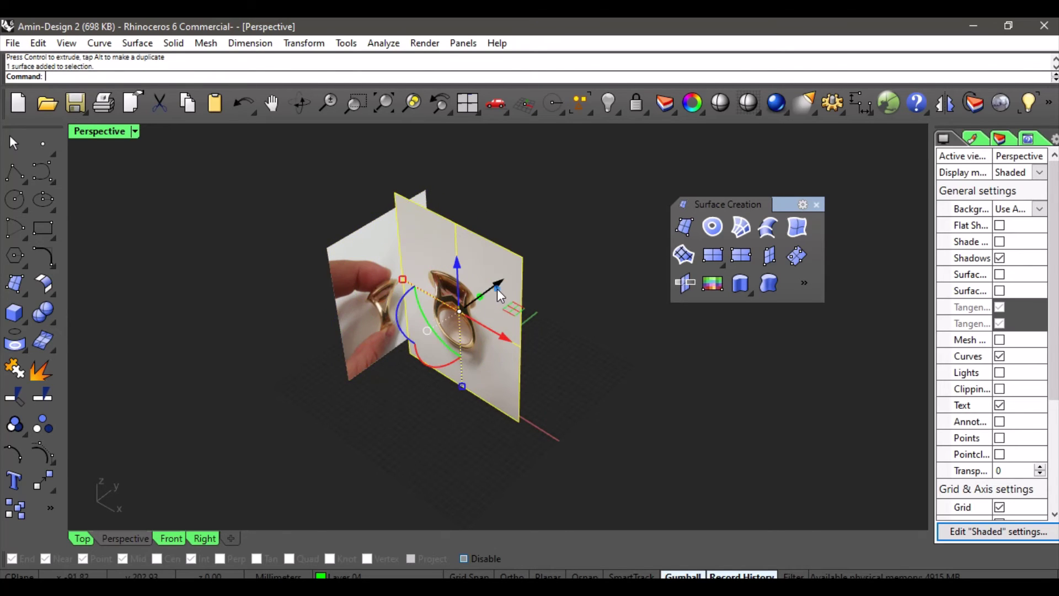
left_click_drag(498, 289, 541, 265)
left_click(636, 407)
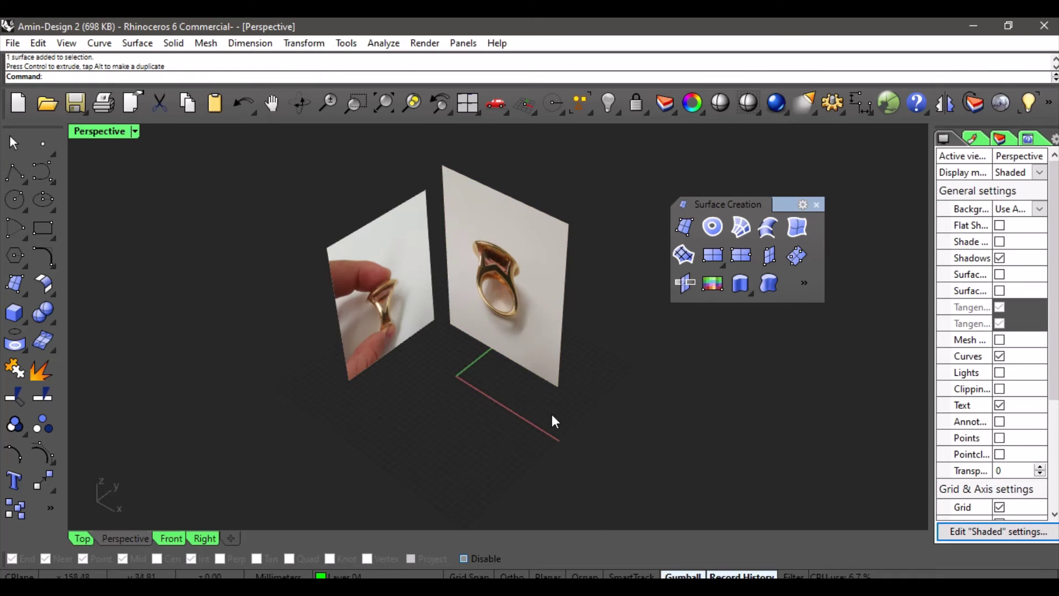
Step: Set the transparency of the front picture's material, MicrosoftTeams-image (2), to 82%
right_click_drag(521, 428, 600, 393)
scroll(600, 318, "up", 5)
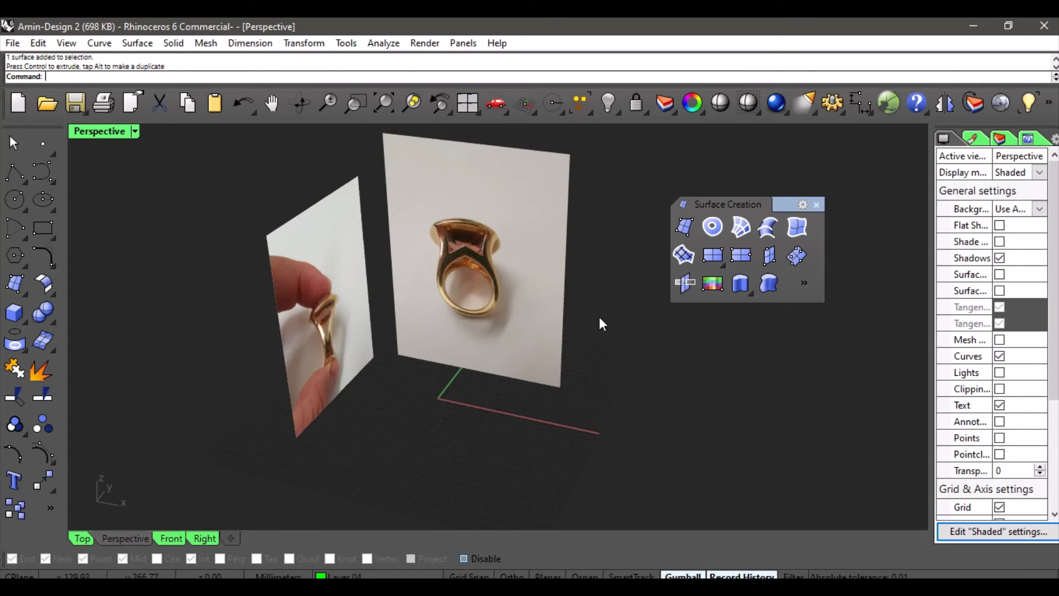
left_click(972, 138)
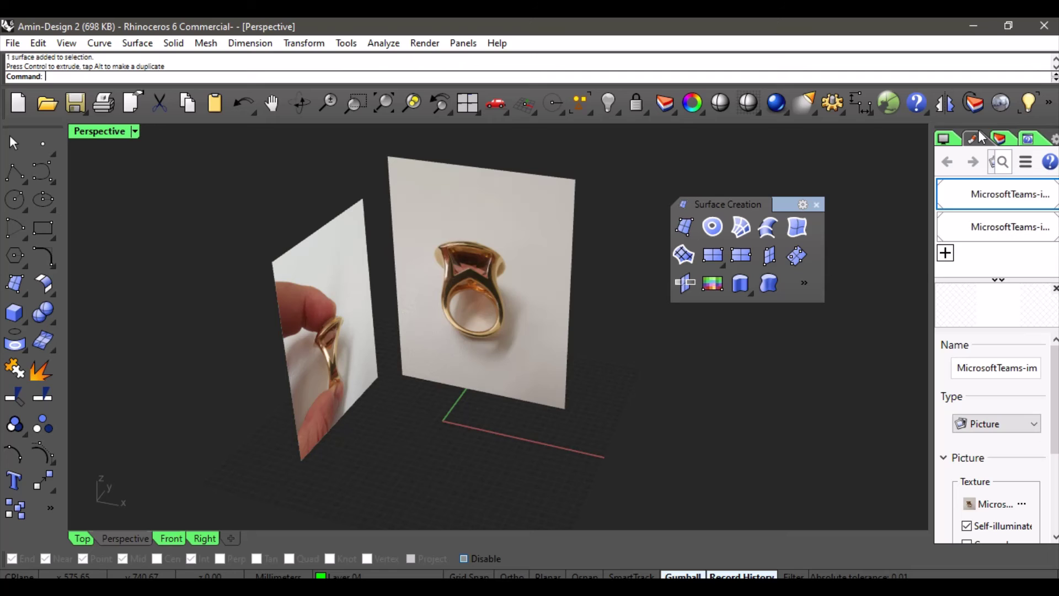
double_click(980, 195)
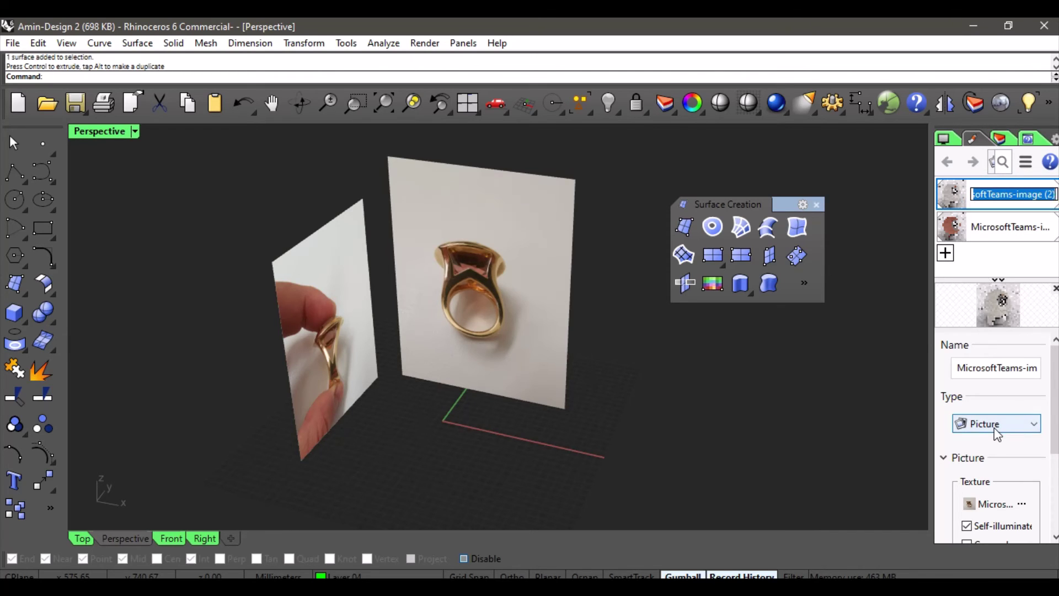
scroll(994, 428, "down", 5)
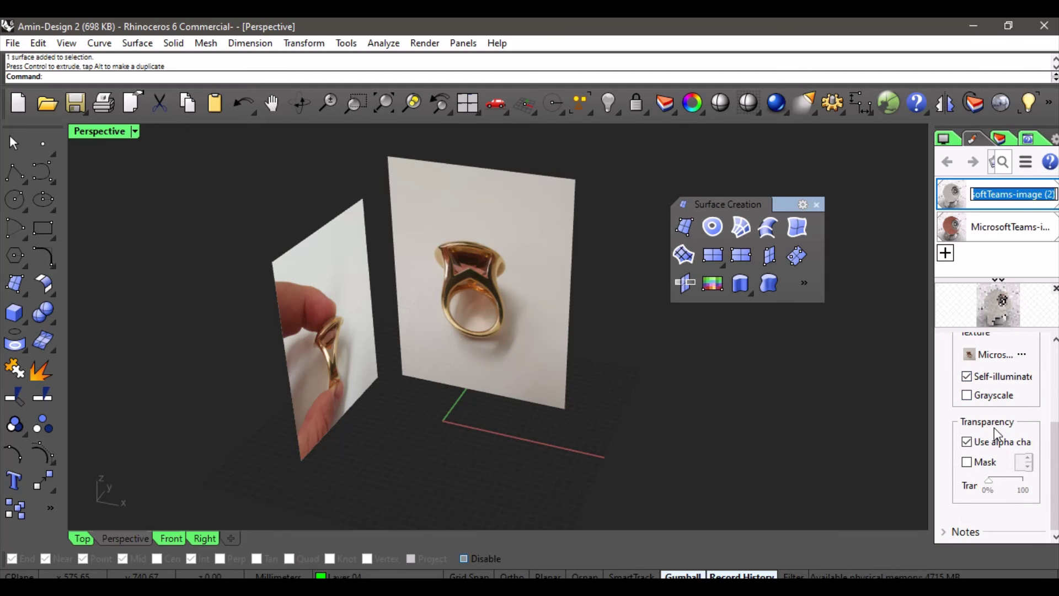
left_click_drag(987, 479, 1022, 488)
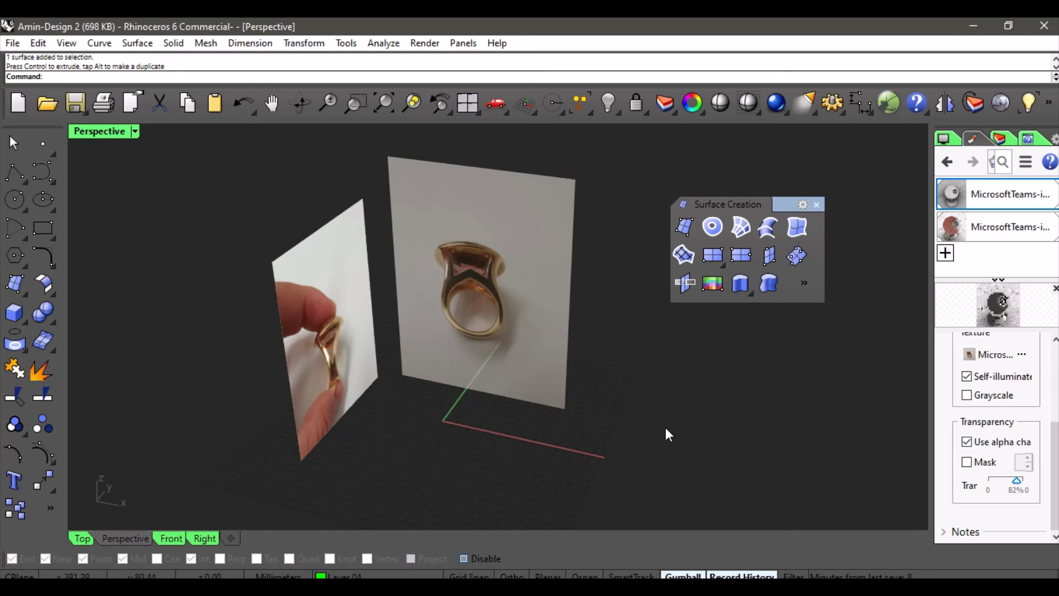
Step: Set the transparency of the side picture's material to 84% and deselect the picture
left_click(340, 344)
left_click(990, 231)
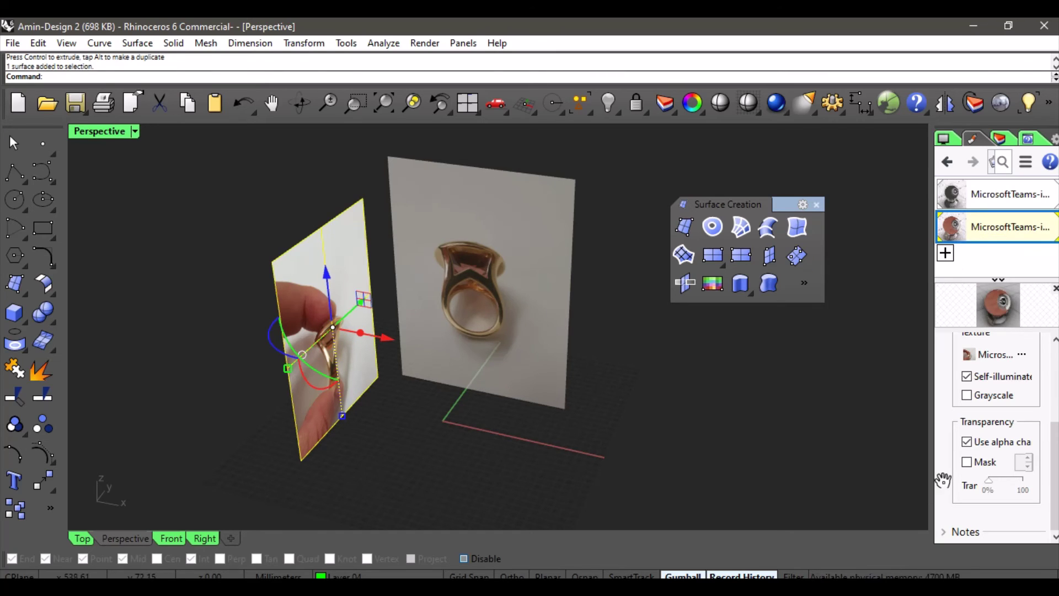
left_click_drag(991, 486, 1019, 486)
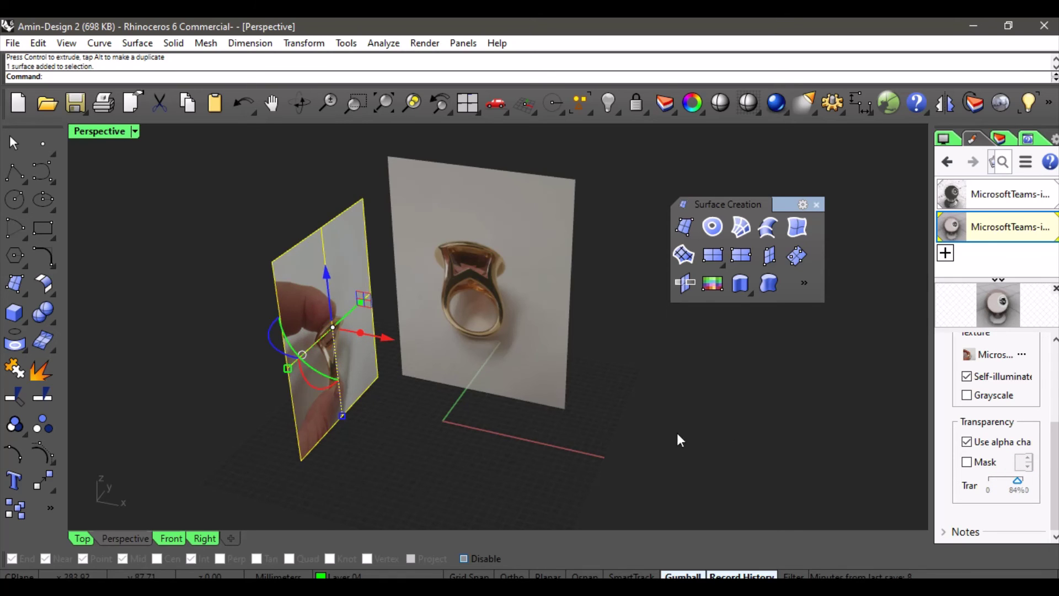
left_click(597, 440)
Step: Trace the ring's left outer edge in the Right view with a five-point, degree 3 control point curve
right_click_drag(579, 440, 534, 408)
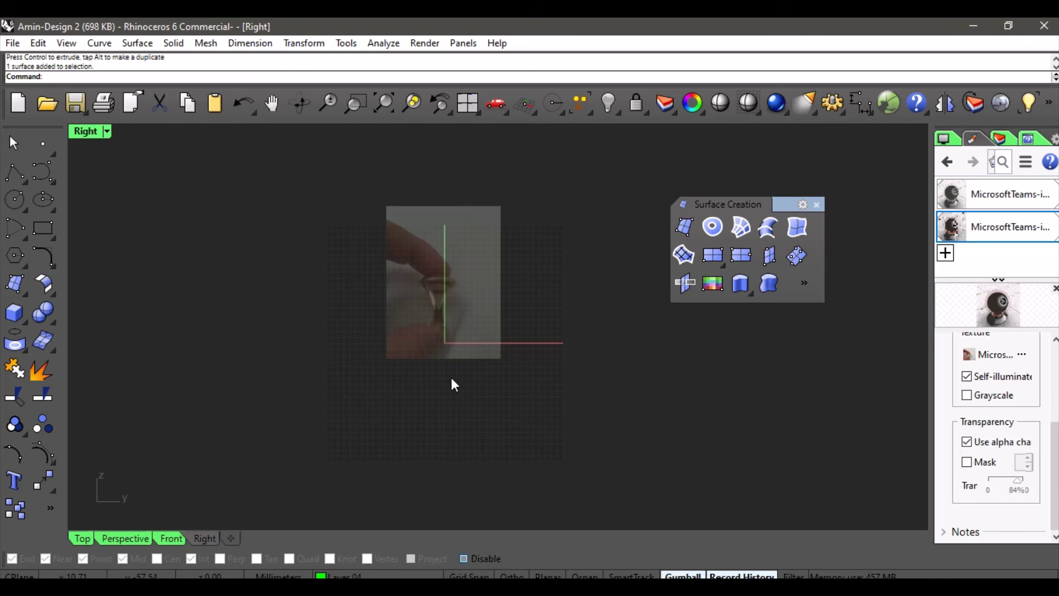
scroll(474, 342, "up", 5)
right_click_drag(466, 297, 470, 343)
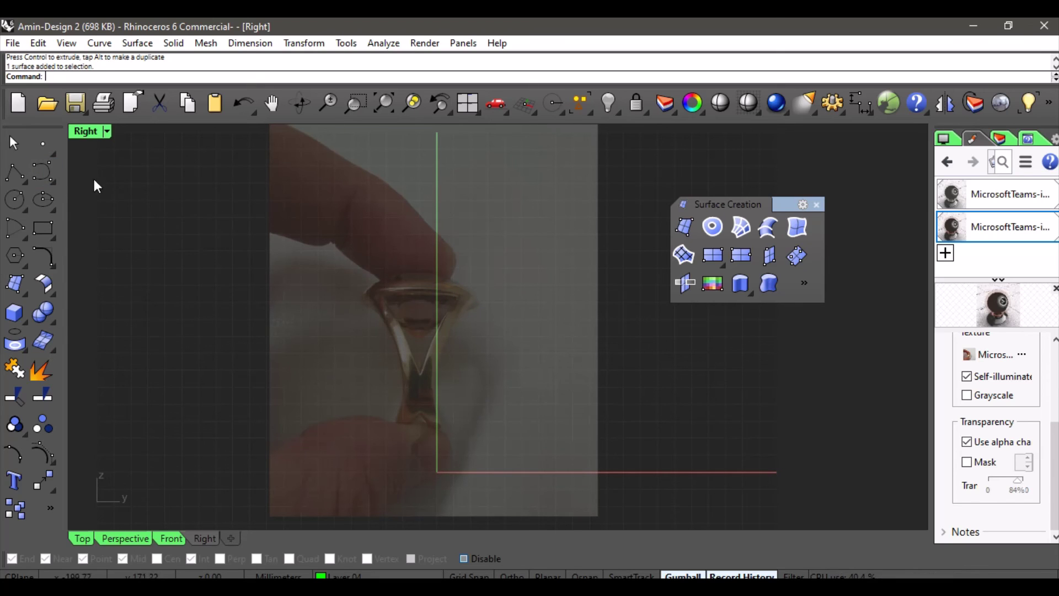
left_click(34, 171)
right_click_drag(441, 347, 449, 386)
scroll(453, 326, "down", 4)
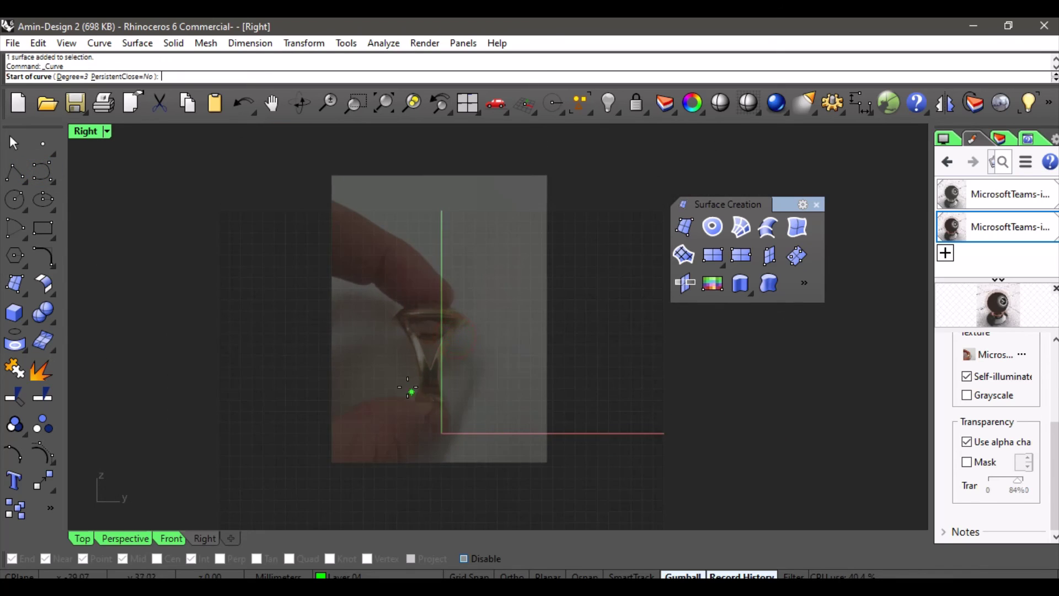
scroll(413, 391, "up", 10)
left_click(411, 453)
left_click(443, 405)
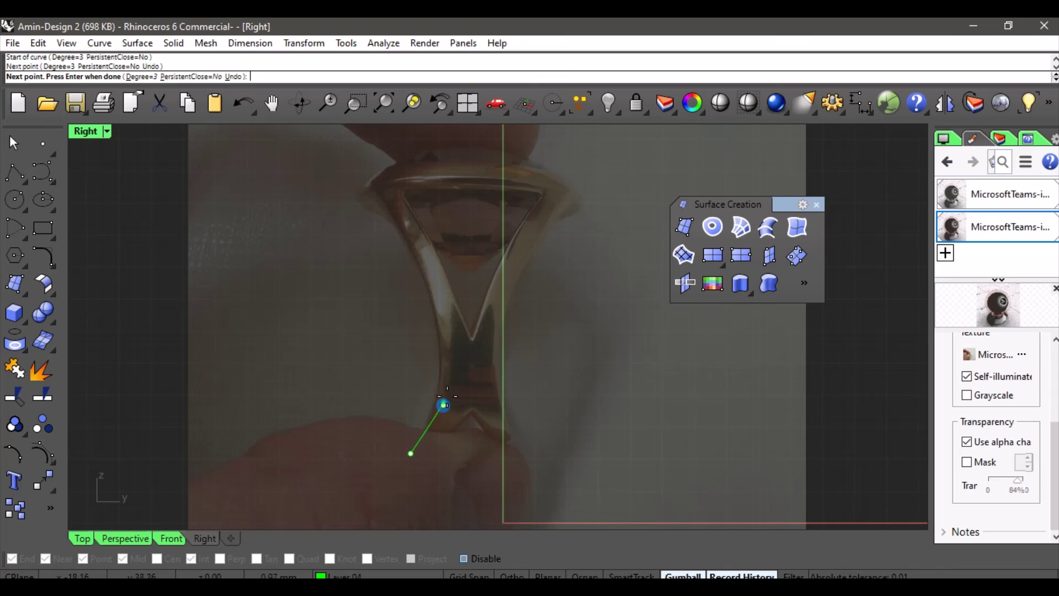
left_click(442, 296)
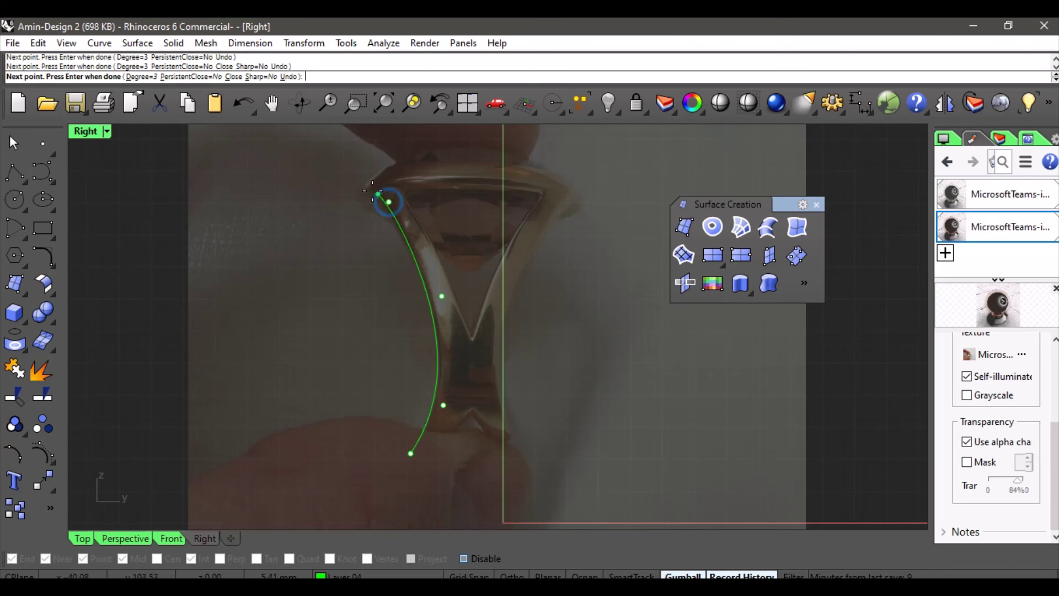
left_click(389, 202)
left_click(357, 171)
key("Return")
Step: Lower the side picture's material transparency to 22%
scroll(456, 291, "down", 8)
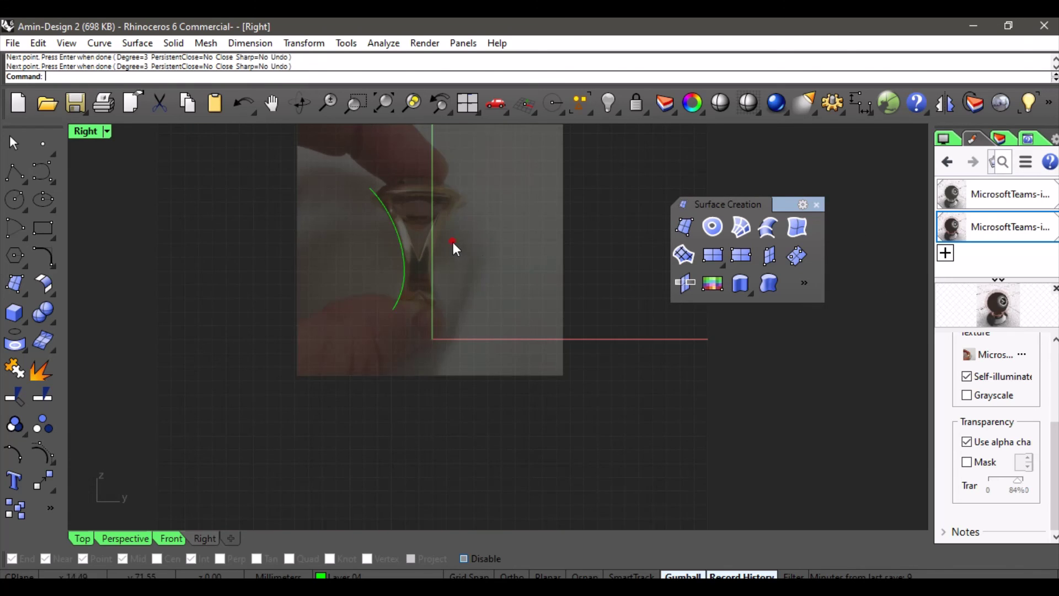
left_click(493, 298)
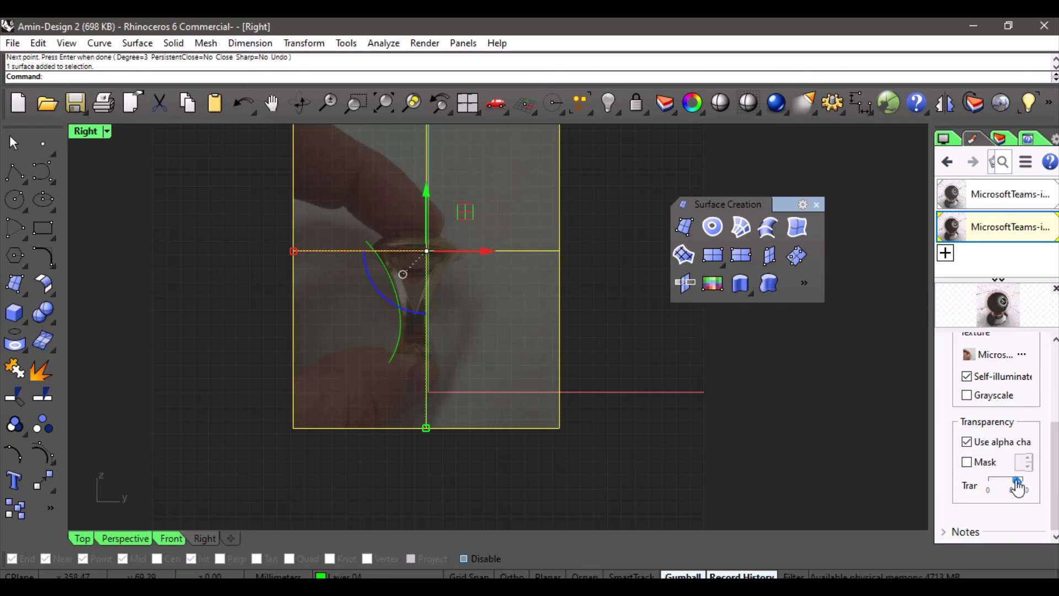
left_click_drag(1019, 480, 994, 488)
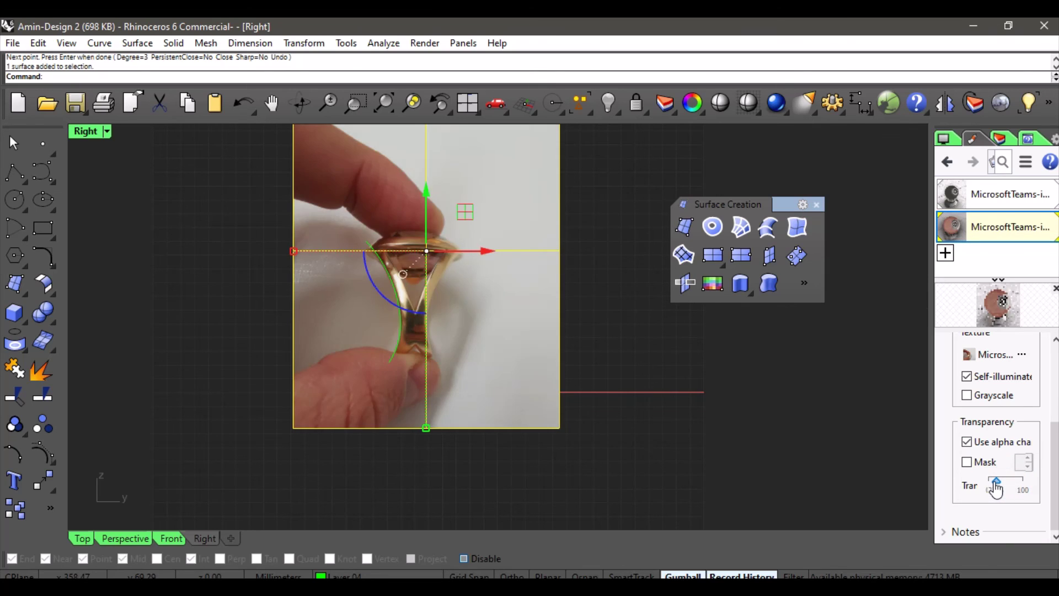
left_click(806, 463)
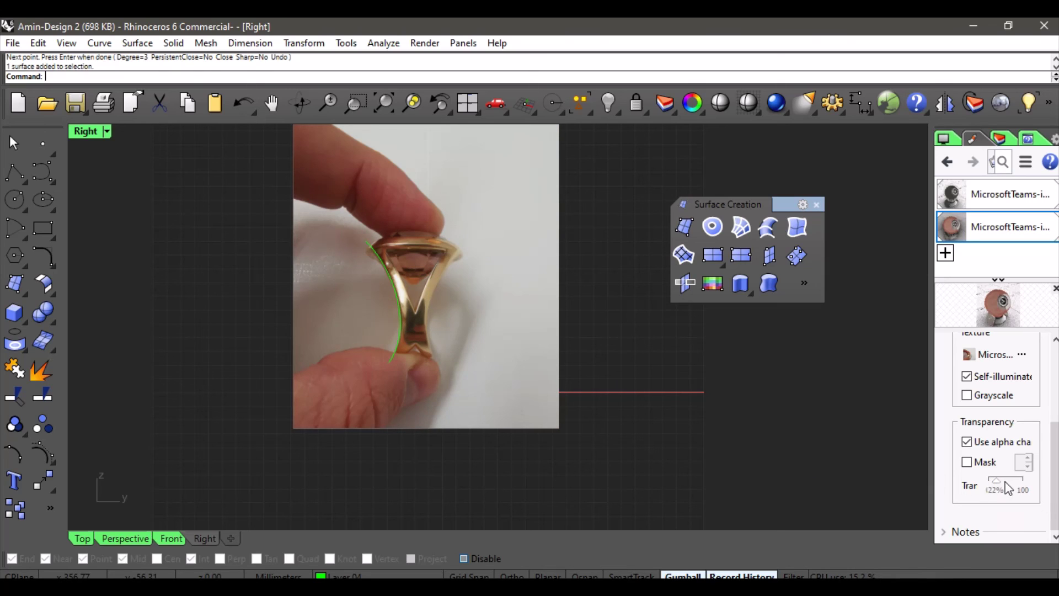
Step: Raise the side picture's material transparency to 93% and check the pictures and traced curve in the Perspective view
left_click_drag(997, 488, 1023, 481)
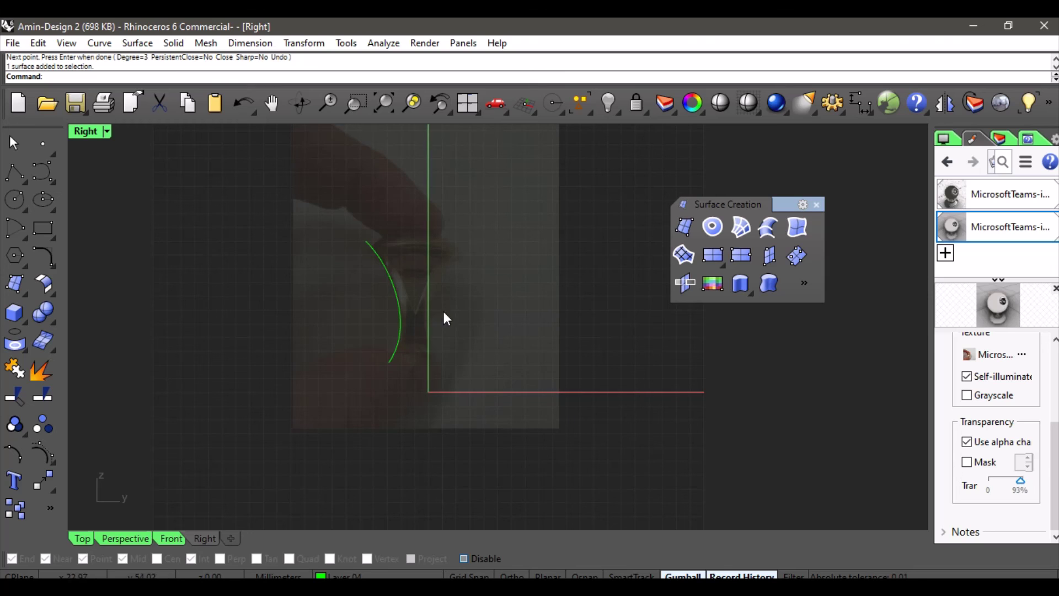
scroll(415, 307, "up", 2)
scroll(412, 292, "up", 4)
scroll(413, 285, "down", 6)
right_click_drag(426, 289, 445, 314)
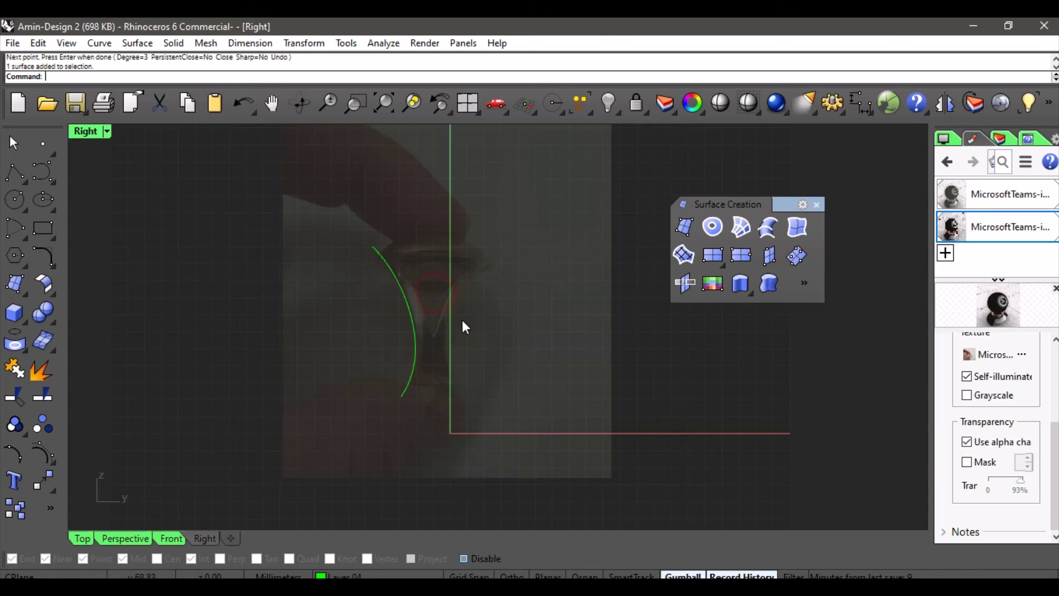
left_click(110, 538)
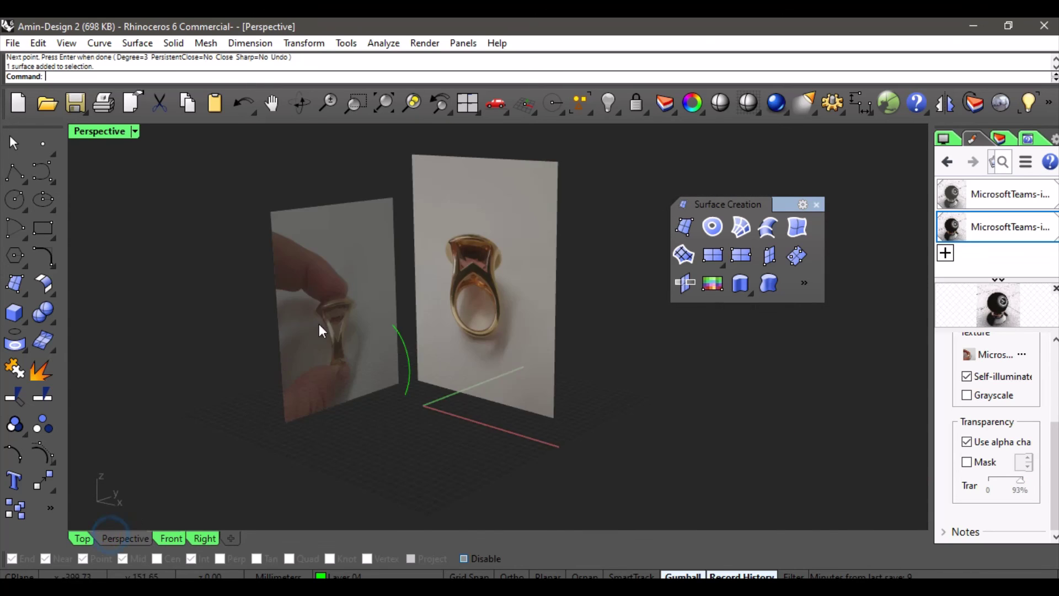
right_click_drag(319, 323, 466, 341)
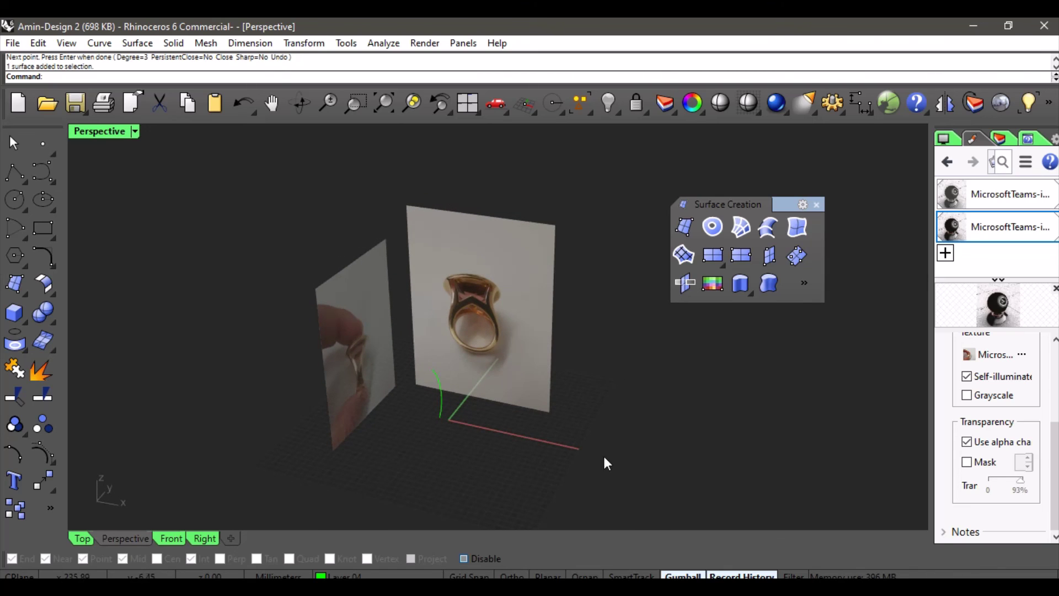